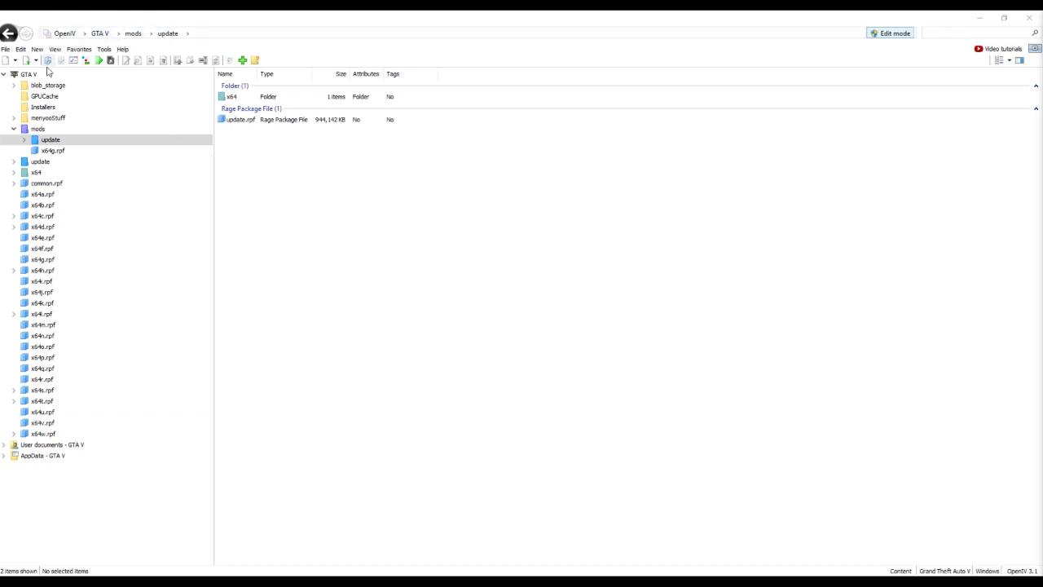
Step: Collapse and re-expand the mods folder, and switch edit mode off and on again, accepting its warning
left_click(13, 128)
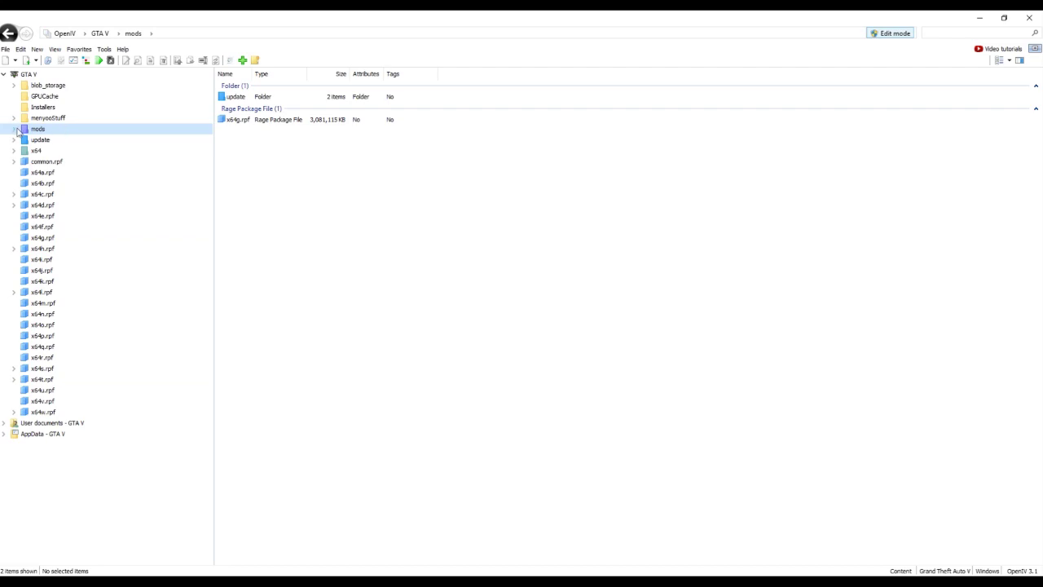
left_click(14, 128)
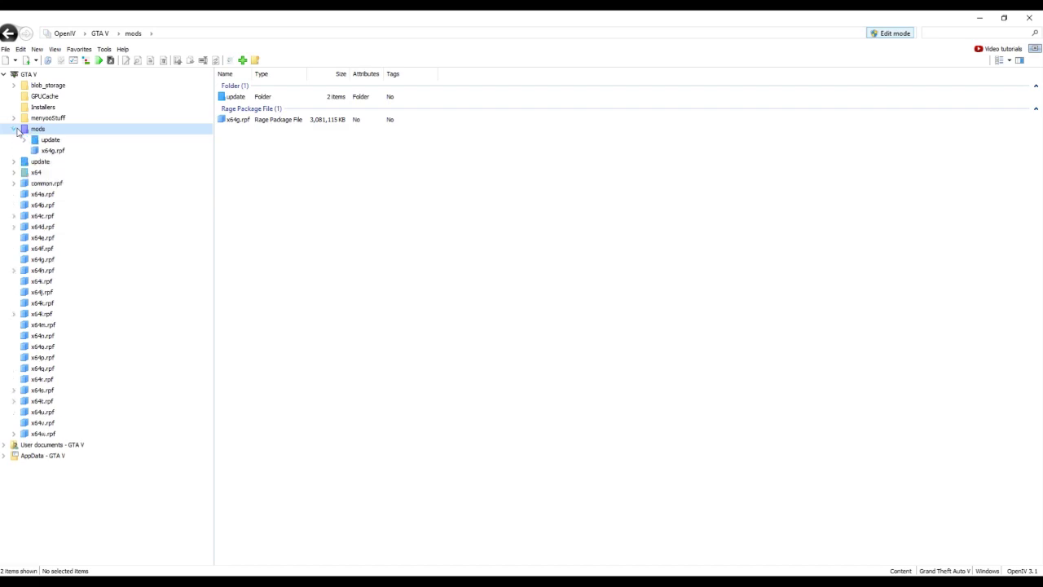
left_click(887, 35)
left_click(894, 36)
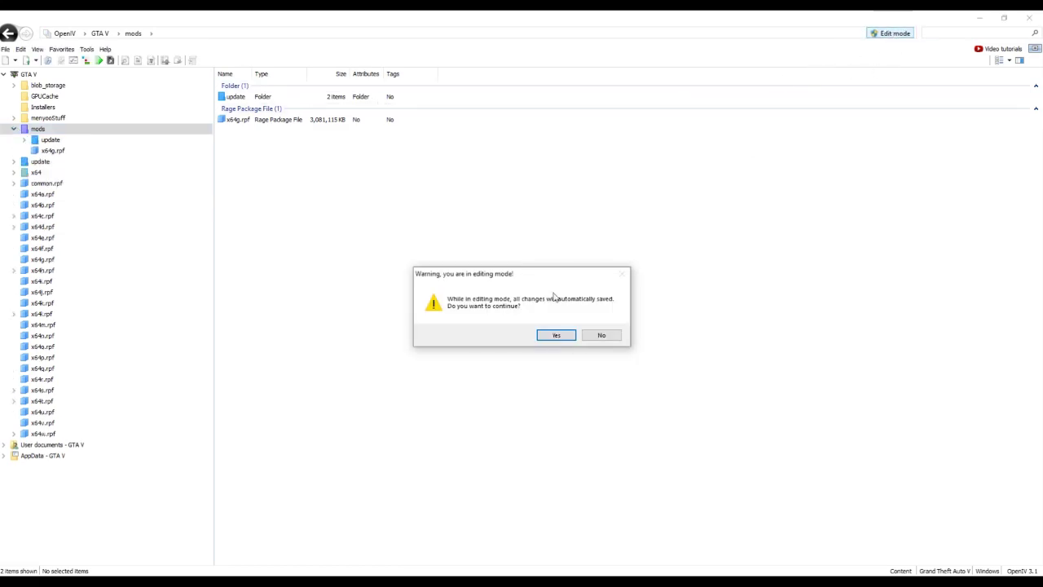
left_click(554, 337)
Step: Create a folder named Tutorial in the dlcpacks folder under mods/update/x64
left_click(24, 140)
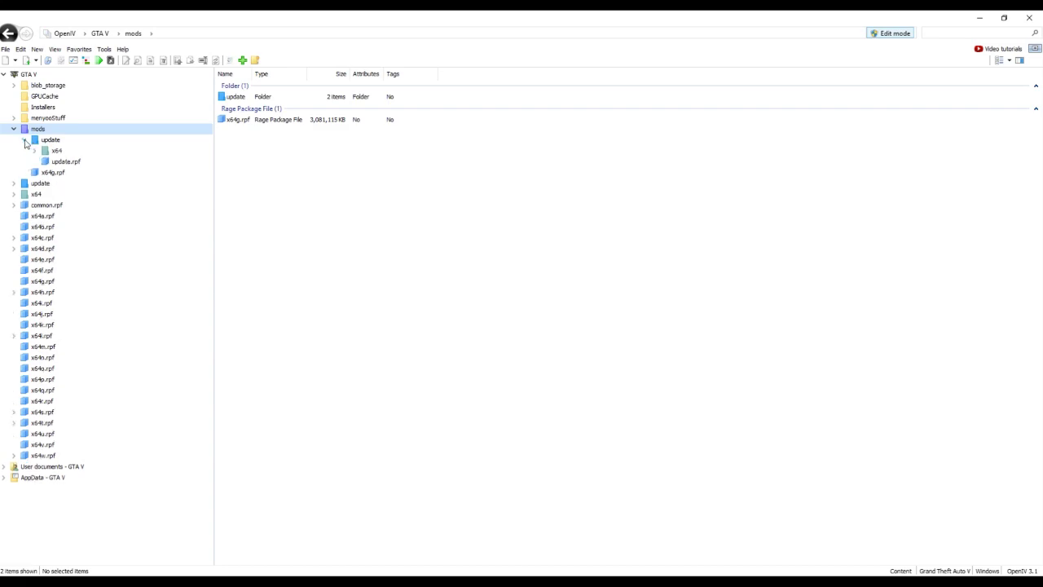
left_click(34, 151)
left_click(51, 153)
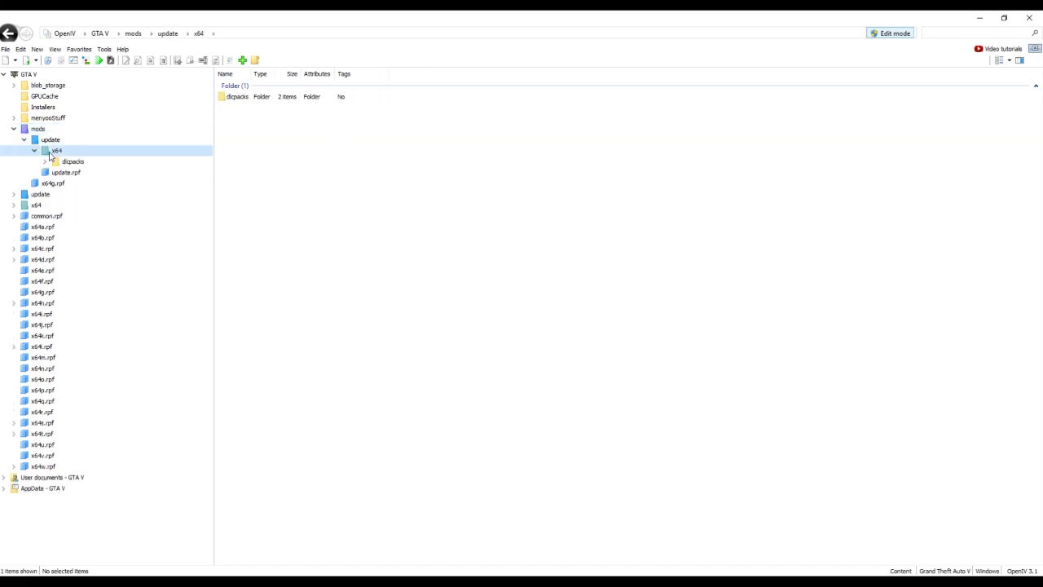
double_click(237, 96)
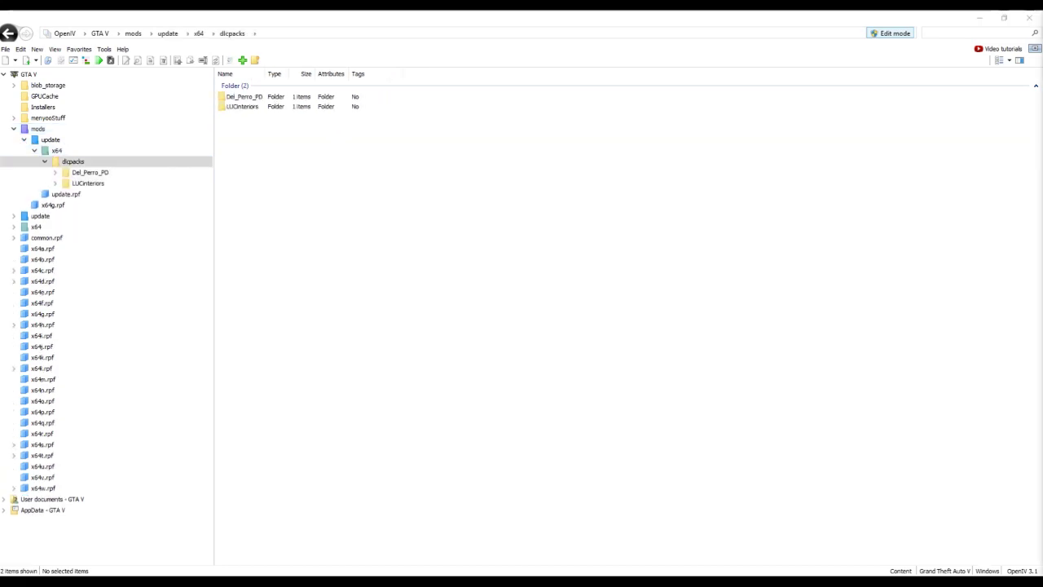
left_click(68, 163)
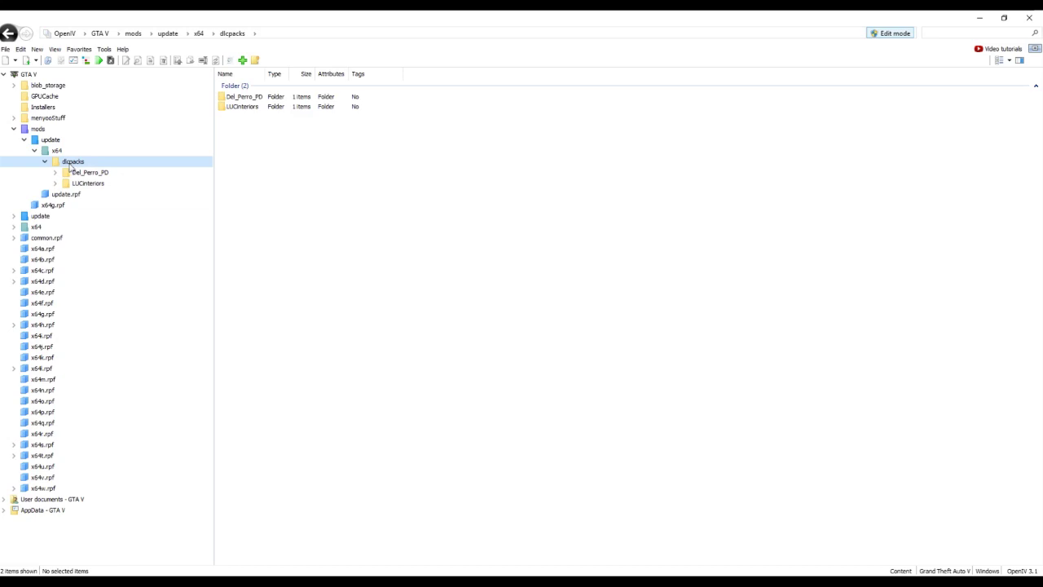
left_click(324, 177)
left_click(255, 61)
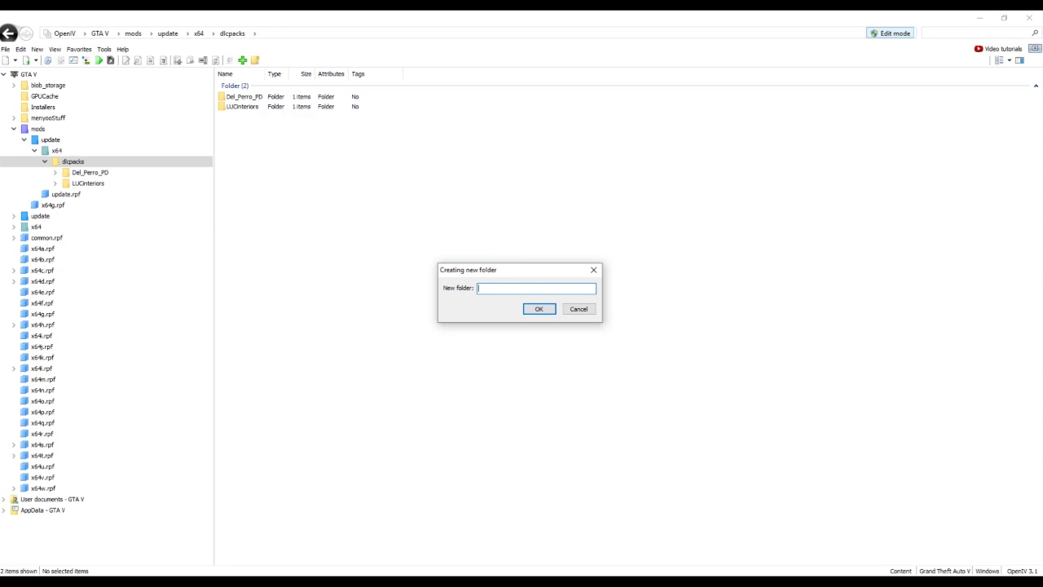
key("Return")
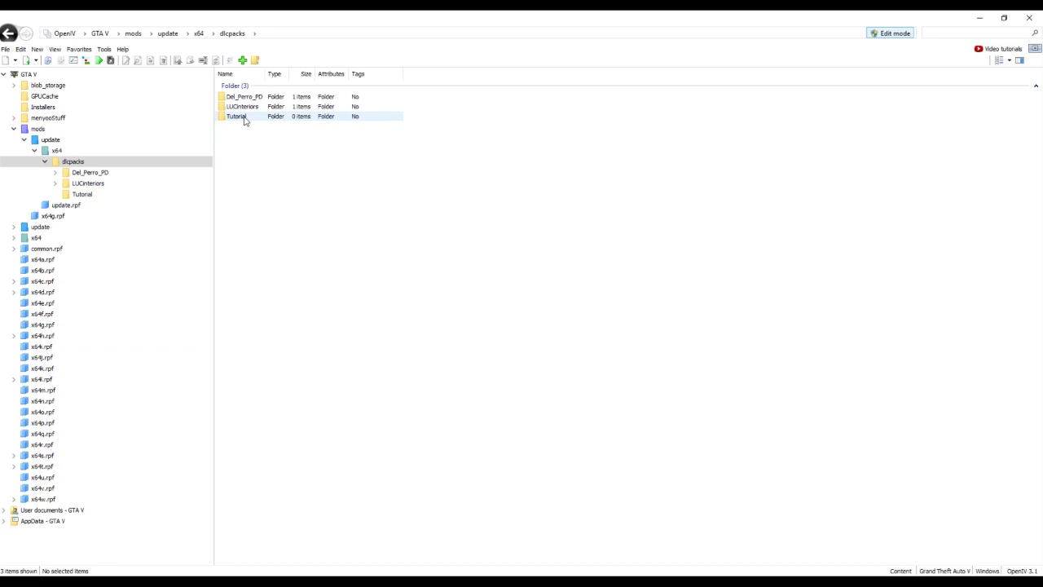
Step: Create a new RPF archive named dlc inside the Tutorial folder
double_click(245, 119)
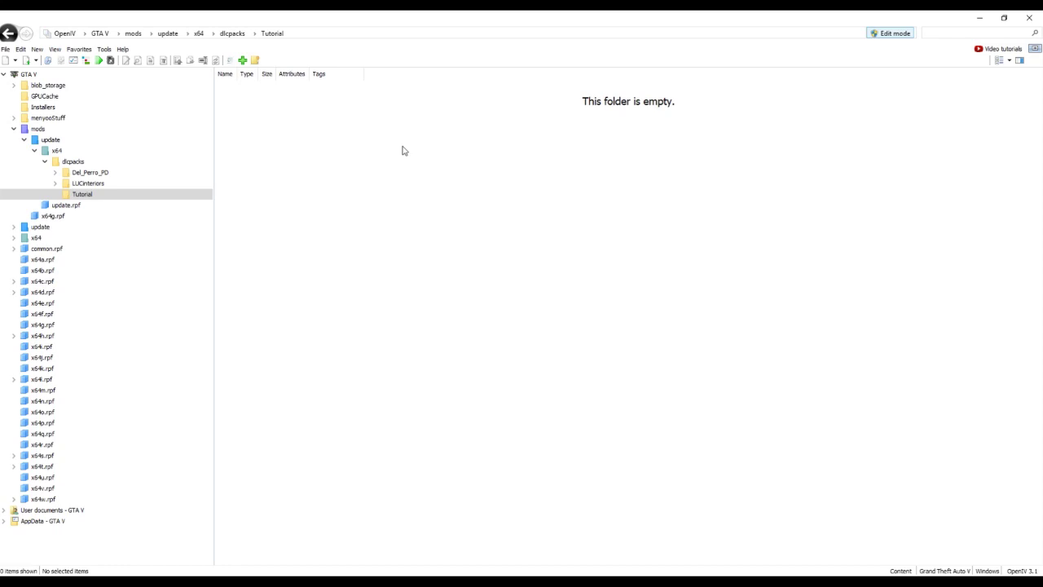
left_click(37, 49)
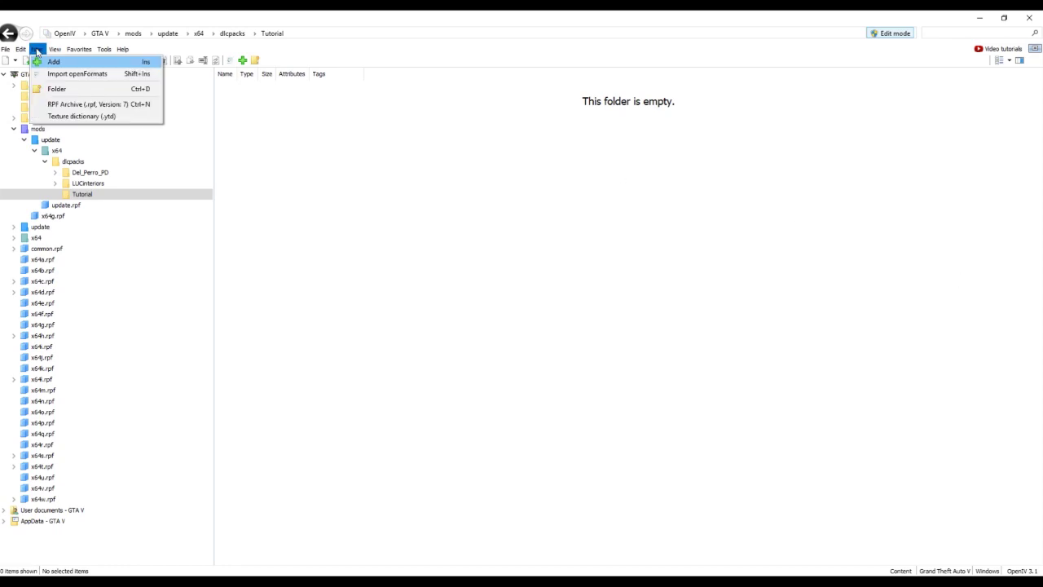
left_click(136, 105)
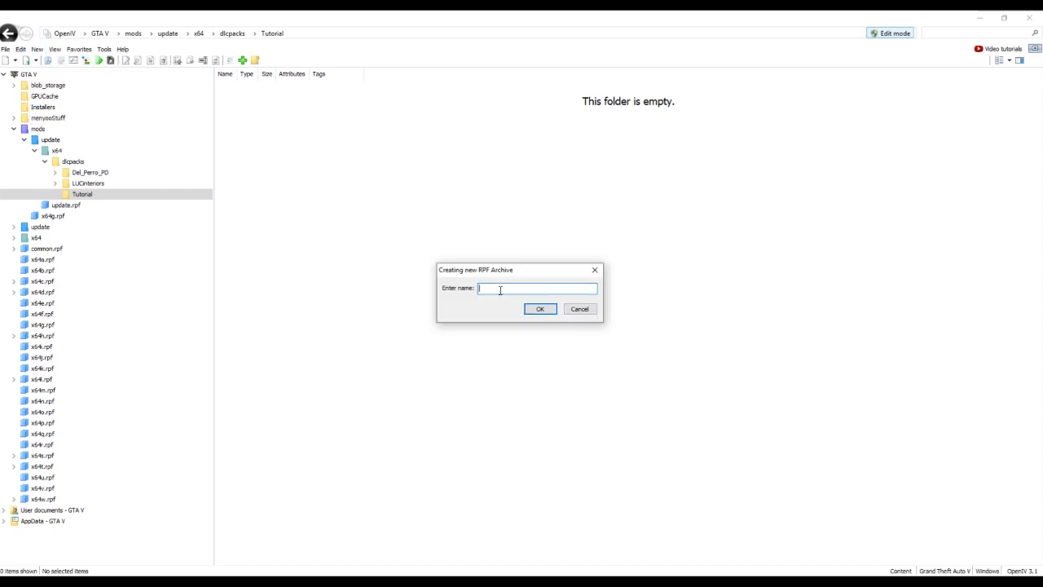
type("dlc")
key("Return")
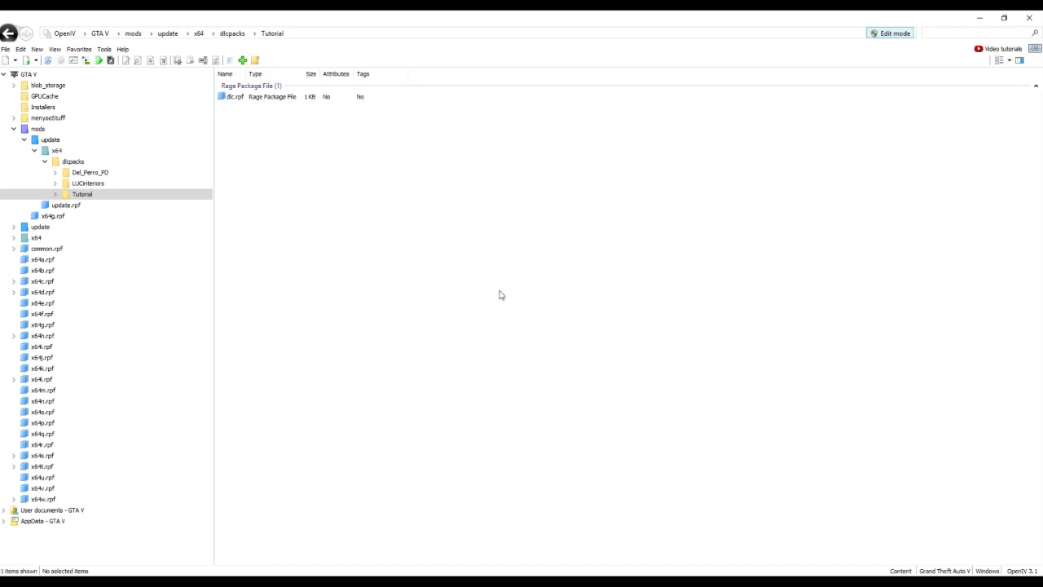
Step: Create a folder named x64 inside the dlc.rpf archive of the Tutorial folder
double_click(241, 99)
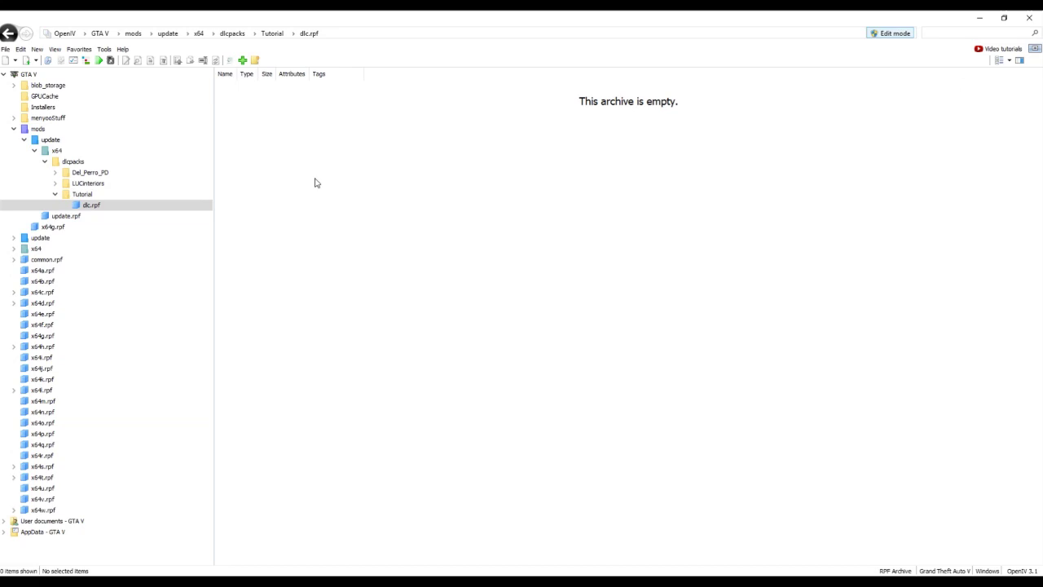
left_click(255, 62)
type("x")
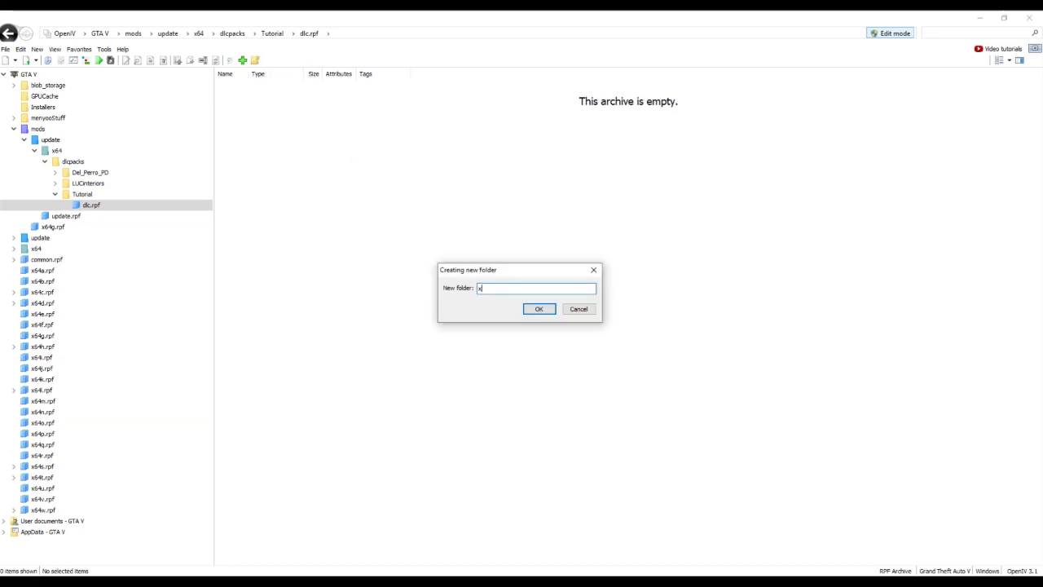
type("64")
left_click(539, 309)
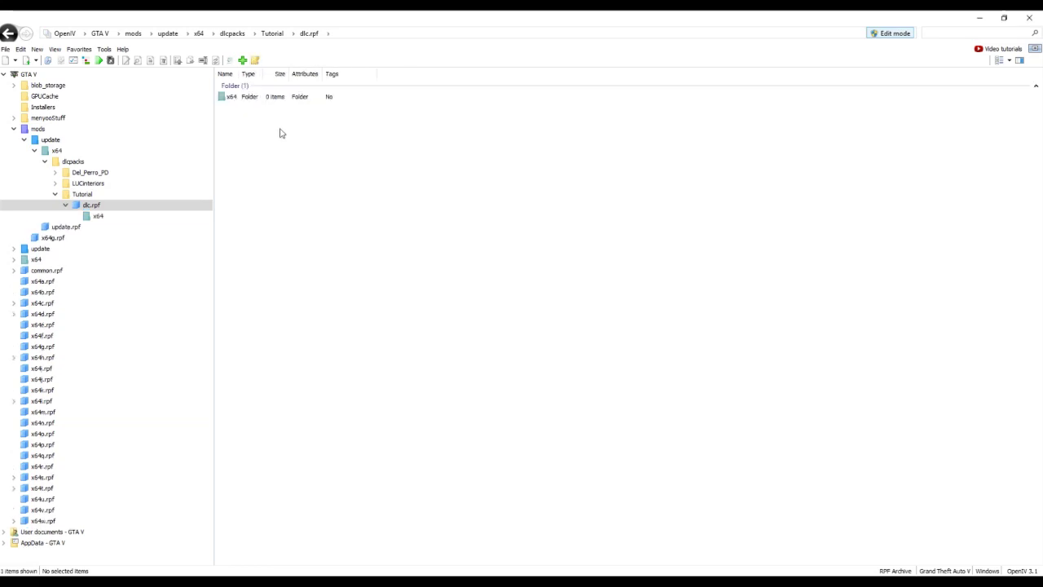
Step: Create a Levels folder inside the new x64 folder and a gta5 folder inside Levels
double_click(231, 97)
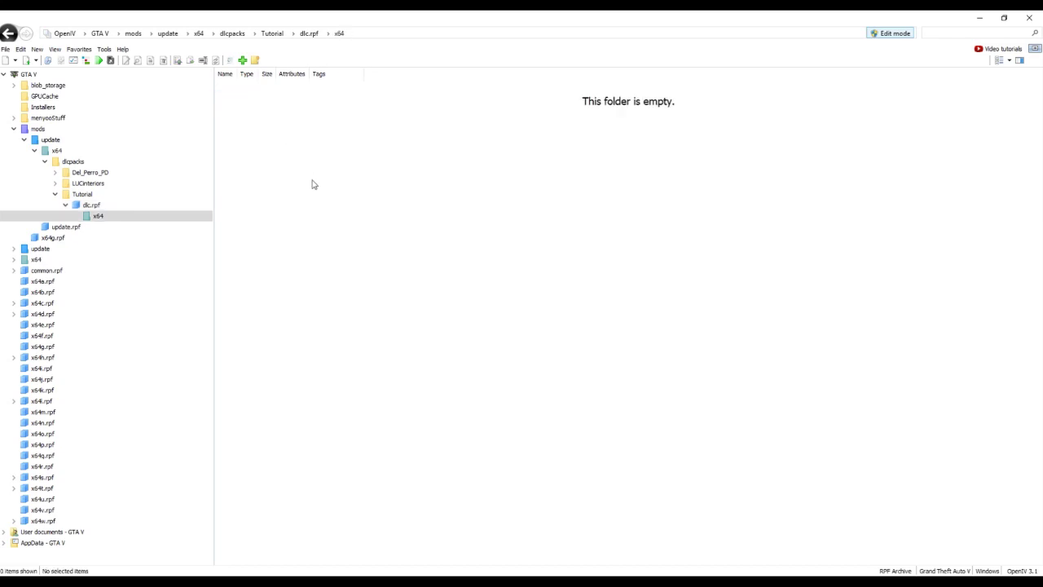
left_click(255, 60)
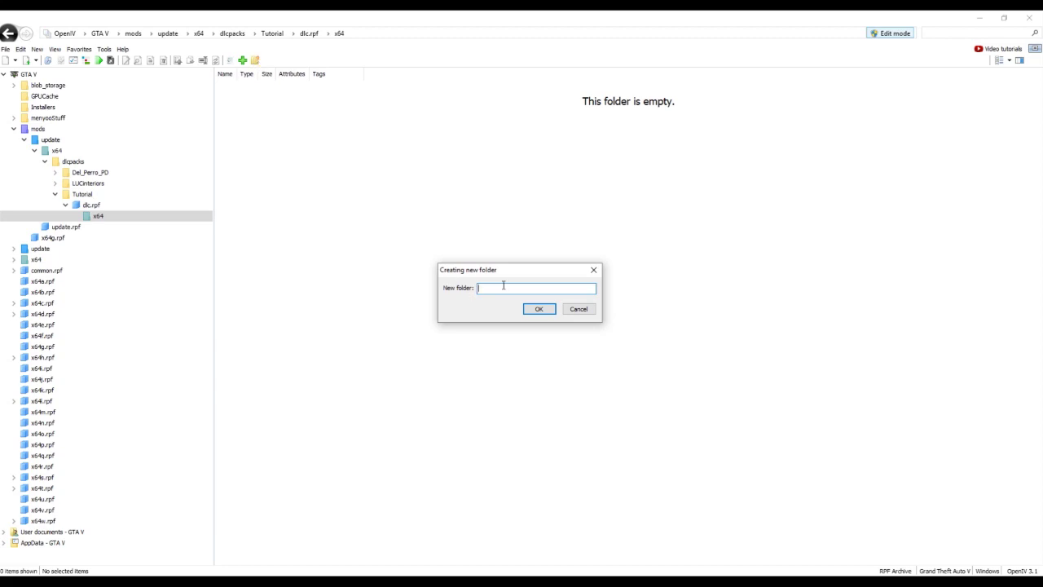
key("Return")
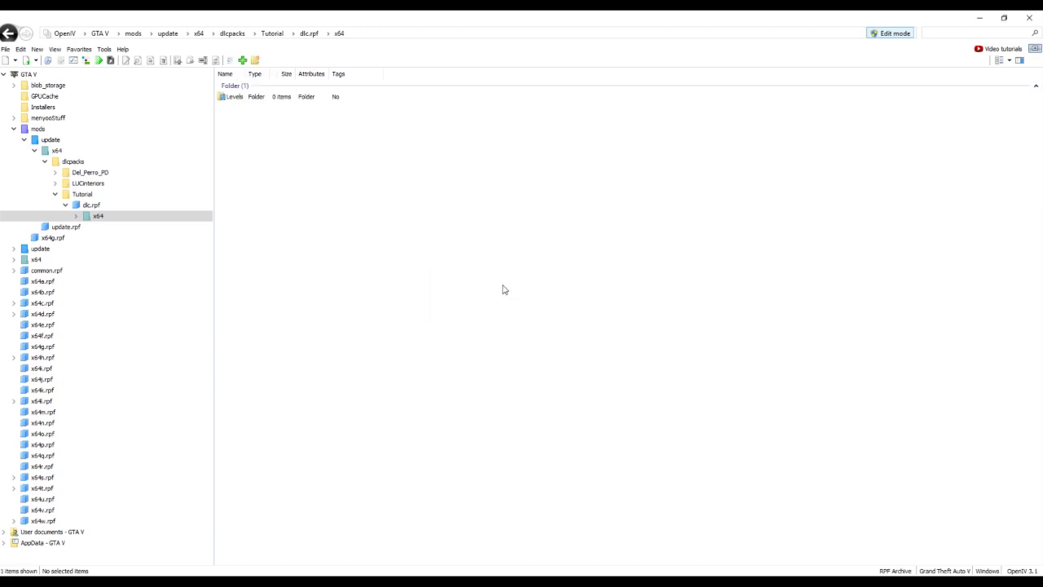
double_click(255, 98)
left_click(255, 60)
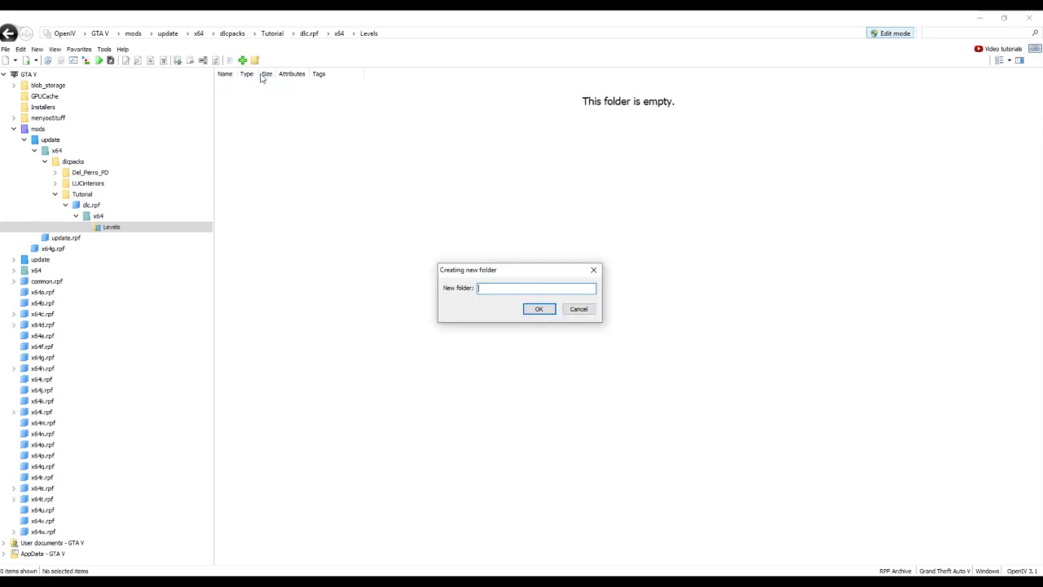
type("gta5")
key("Return")
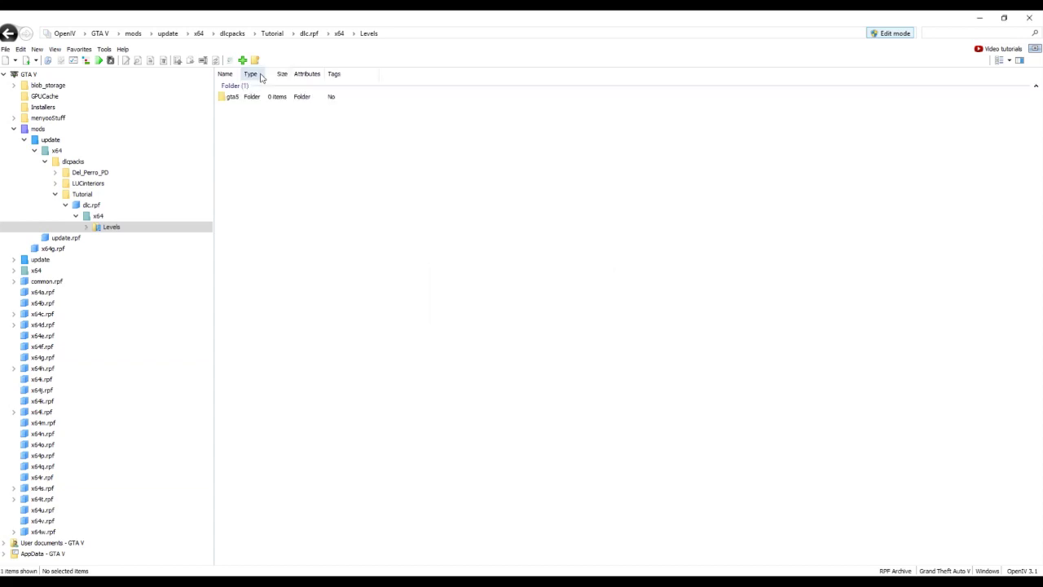
Step: Create a new RPF archive named Tutorial_Interiors inside the gta5 folder and open it
double_click(251, 97)
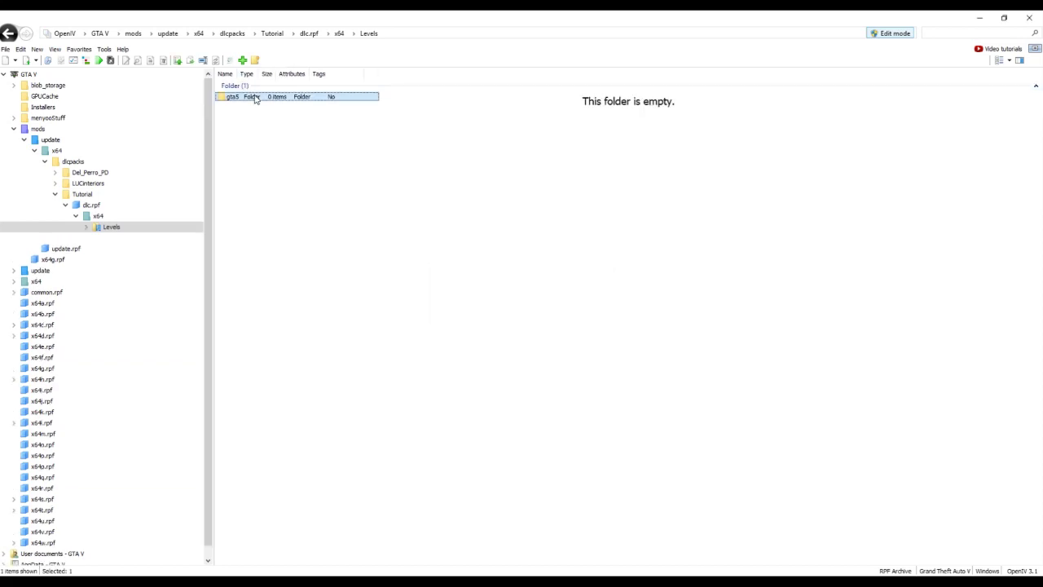
right_click(275, 130)
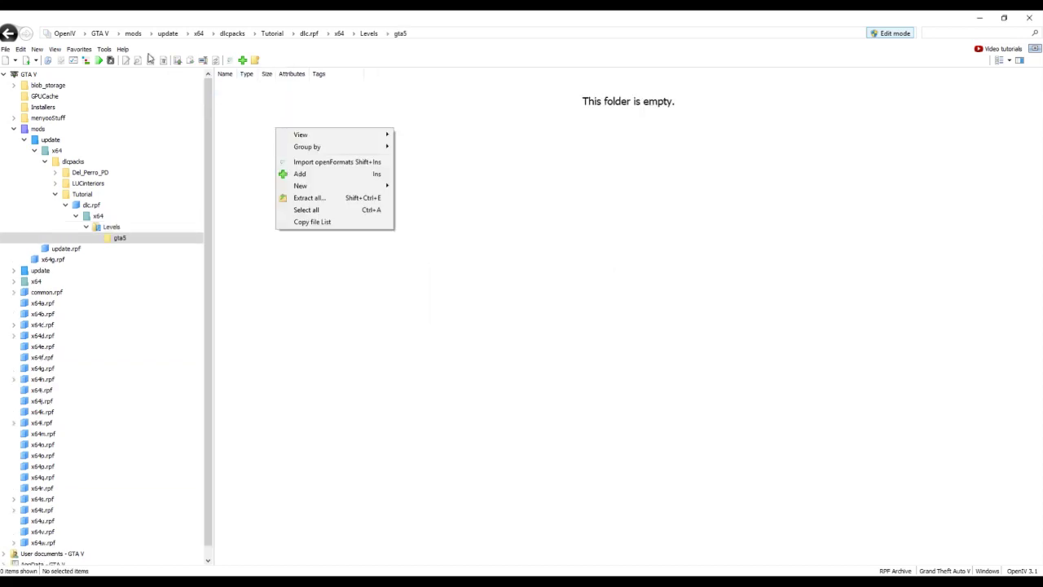
left_click(40, 51)
left_click(41, 50)
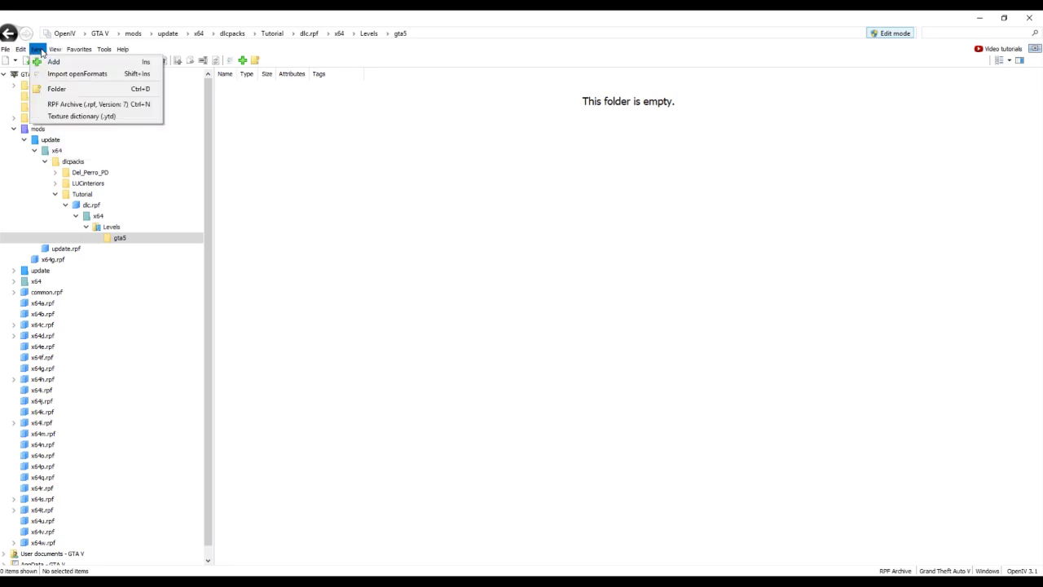
left_click(77, 105)
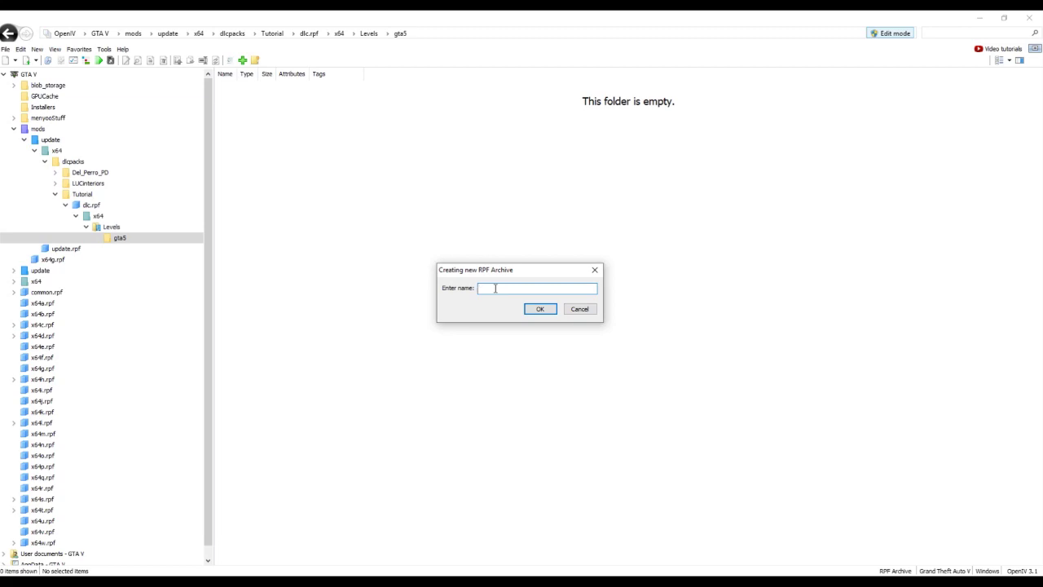
type("Tutorial_Interiors")
key("Return")
left_click(273, 99)
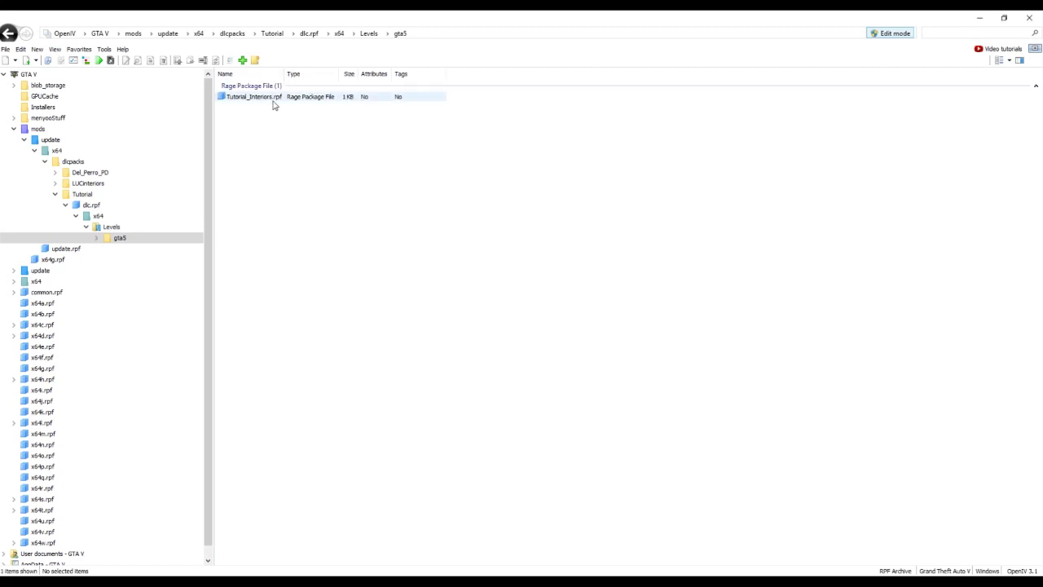
left_click_drag(596, 334, 238, 113)
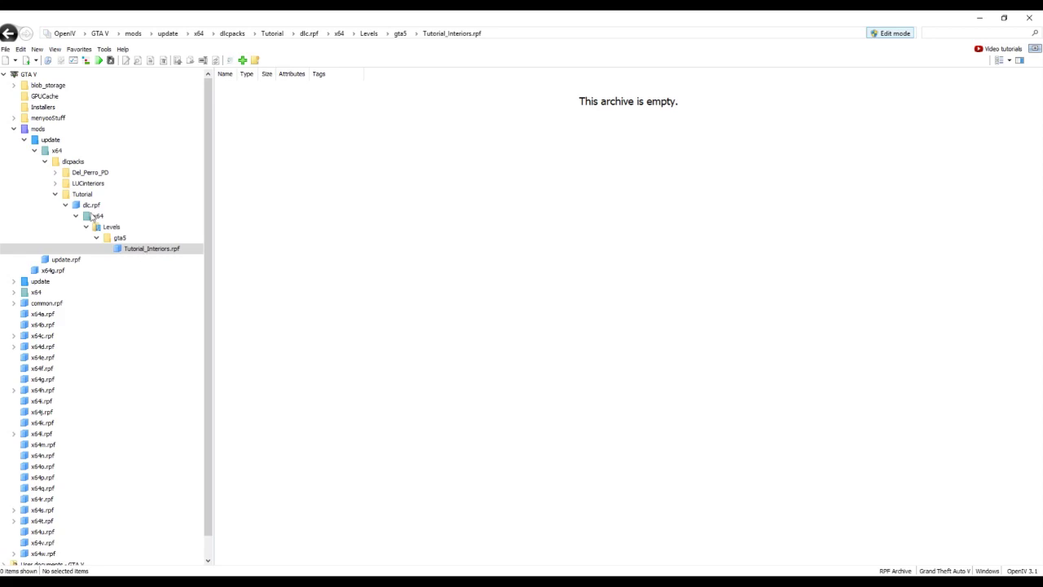
Step: Examine the files in Interior.rpf under Del_Perro_PD's dlc.rpf/x64/Levels/gta5 as an example of an interior archive
left_click(56, 173)
left_click(65, 184)
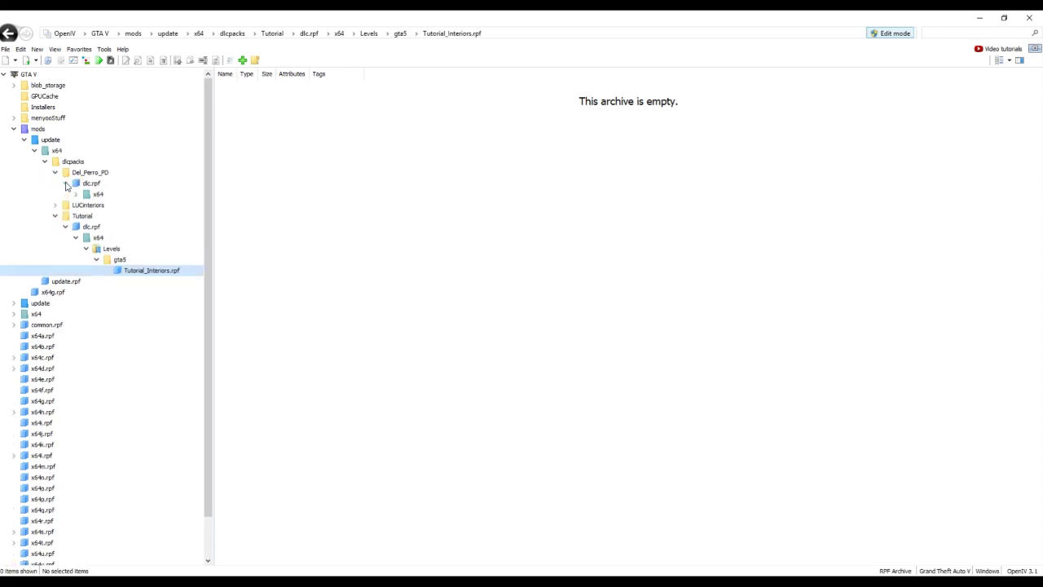
left_click(76, 194)
left_click(85, 204)
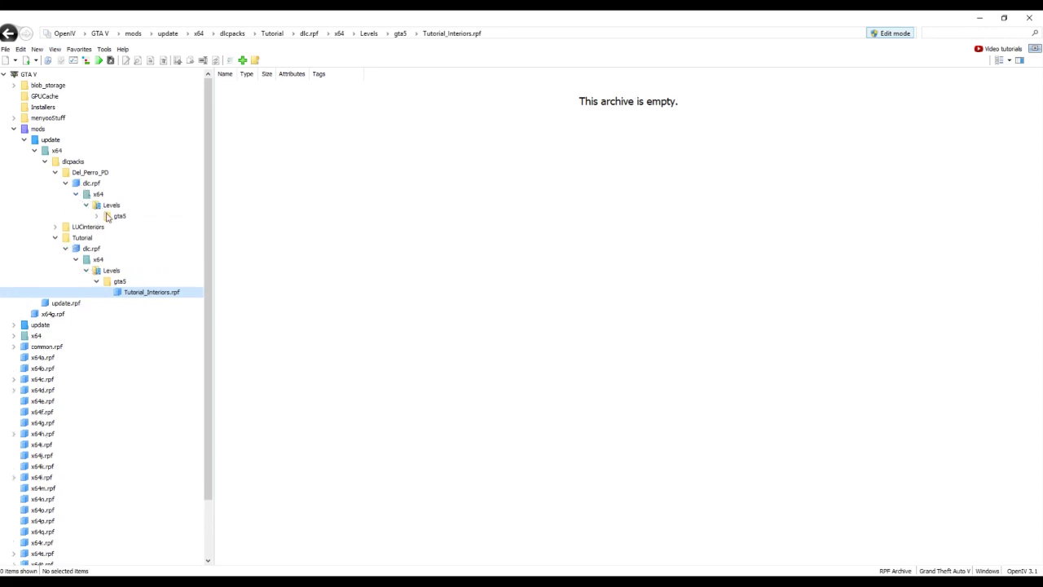
left_click(96, 216)
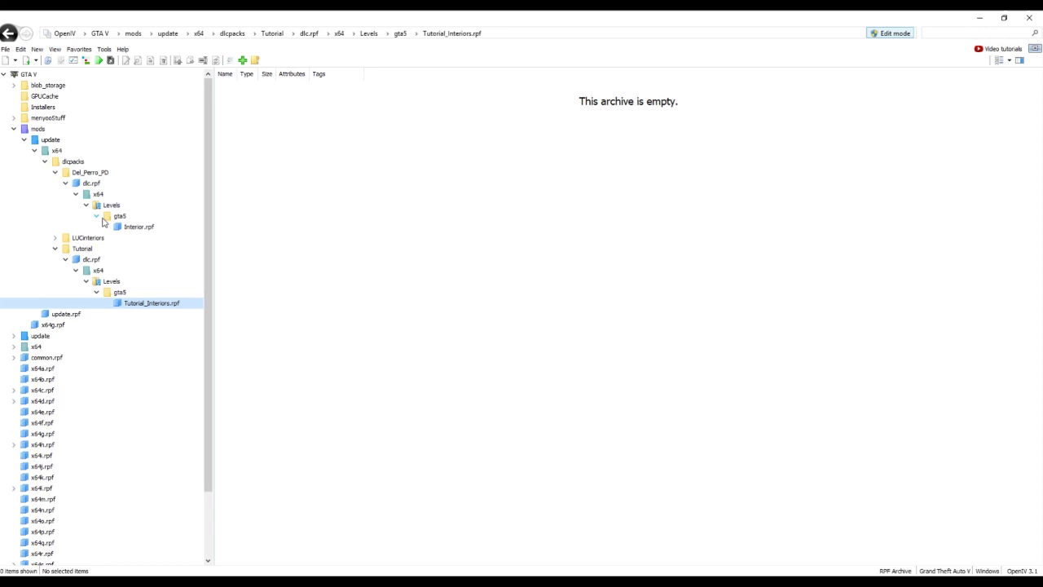
left_click(106, 227)
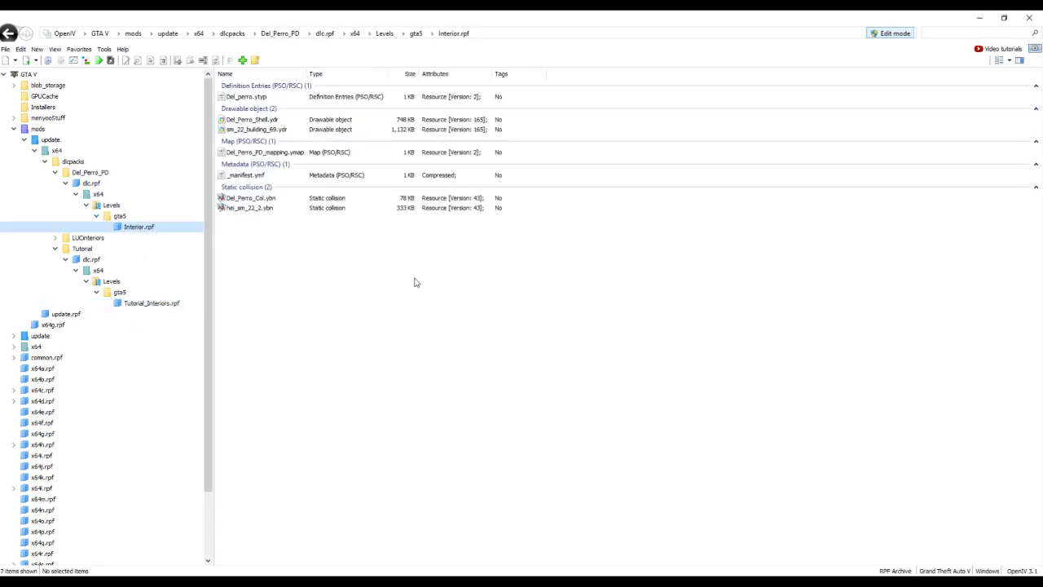
left_click_drag(646, 342, 302, 81)
left_click(338, 295)
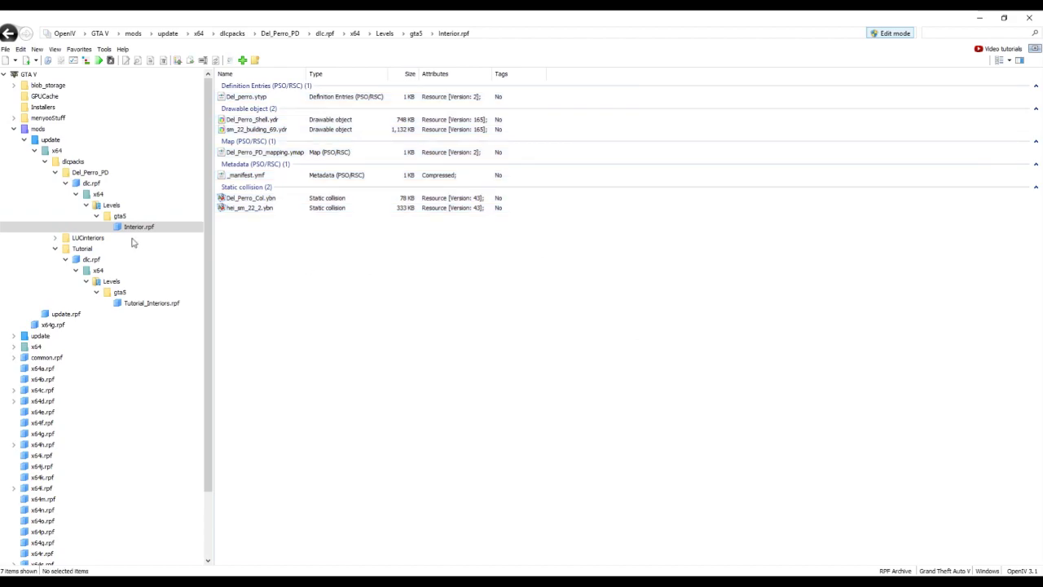
Step: Examine the files in models.rpf under LUCinteriors' dlc.rpf/x64/Levels/gta5, and return to the update folder under mods
left_click(55, 237)
left_click(65, 247)
left_click(75, 259)
left_click(90, 270)
left_click(85, 270)
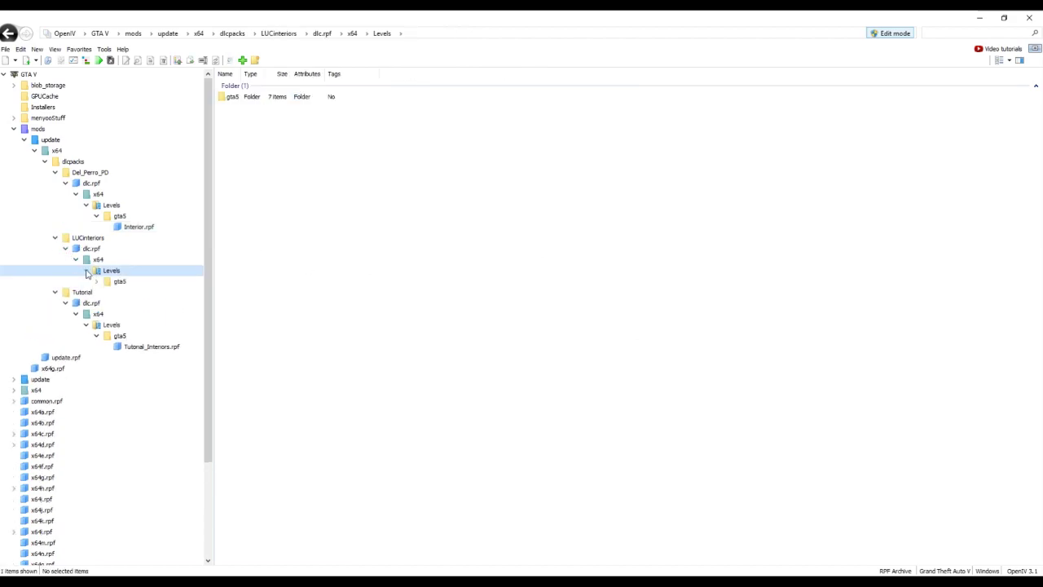
left_click(96, 281)
left_click(137, 292)
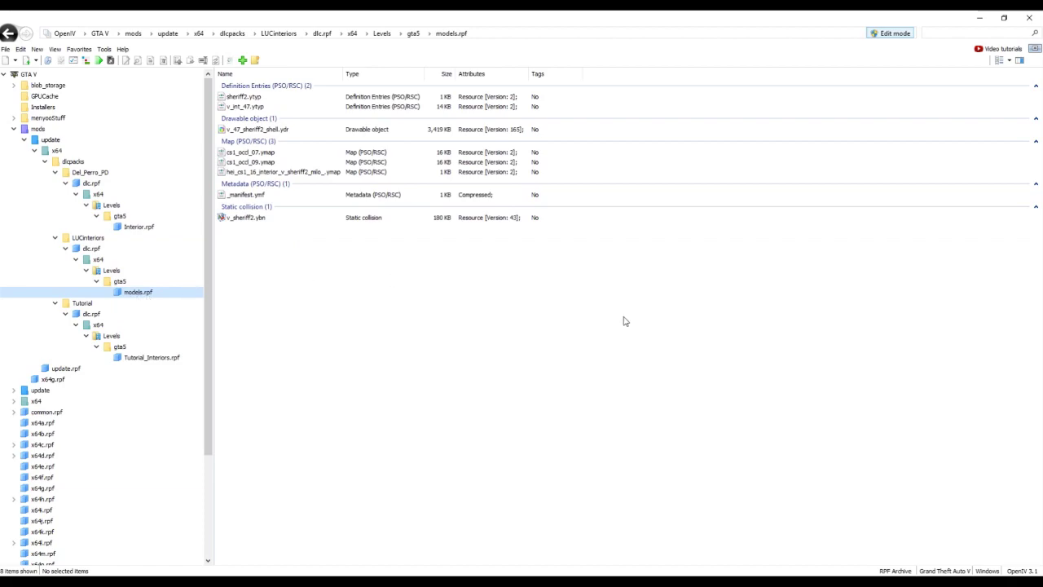
left_click(468, 305)
key("ctrl+a")
left_click(300, 269)
left_click(25, 140)
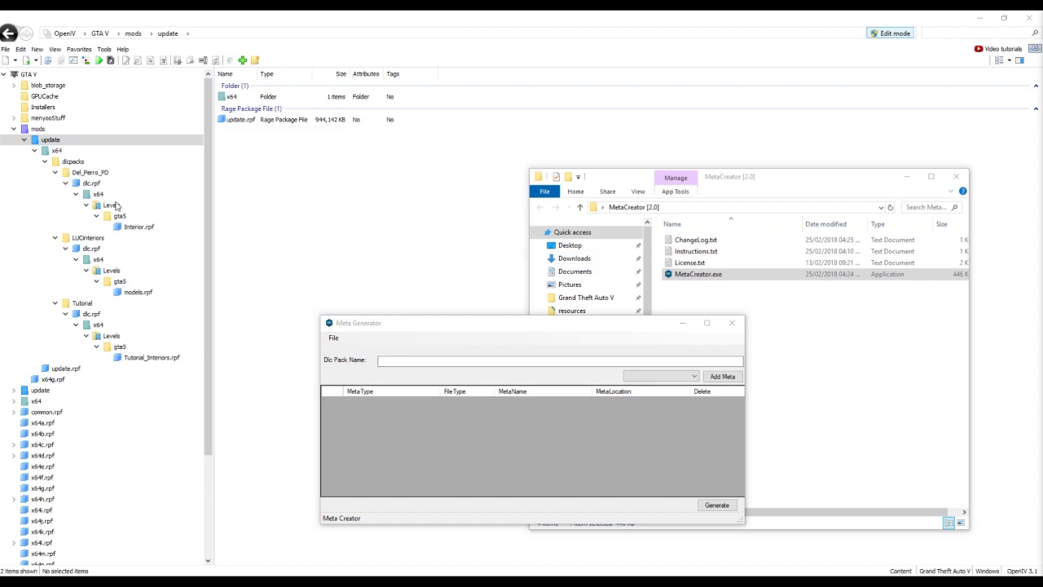
Step: Examine the contents of dlc.rpf in Del_Perro_PD and LUCinteriors as examples, and return to the x64 folder in Tutorial's dlc.rpf
left_click(100, 326)
left_click(106, 196)
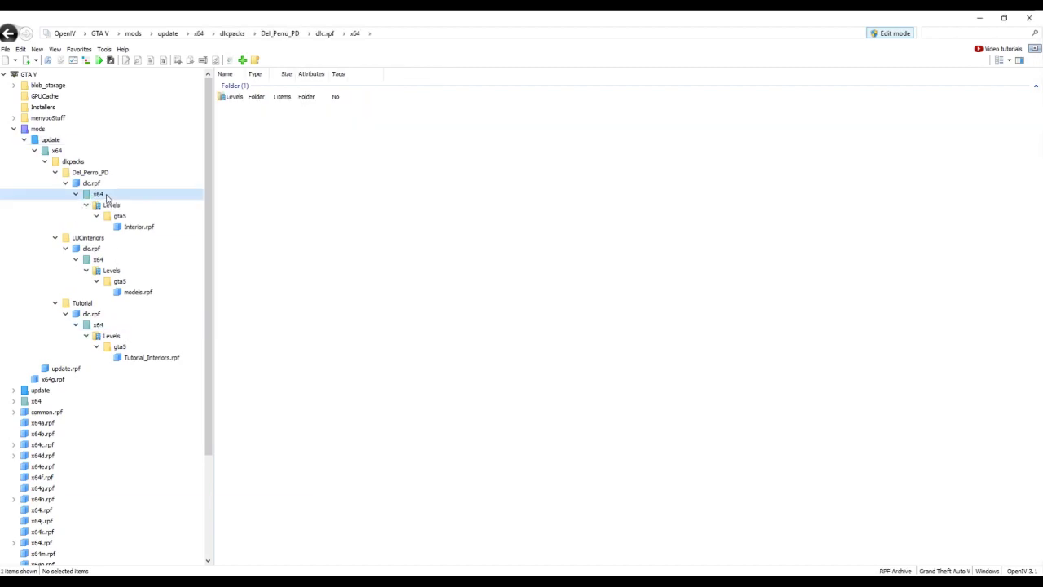
left_click(88, 174)
left_click(93, 186)
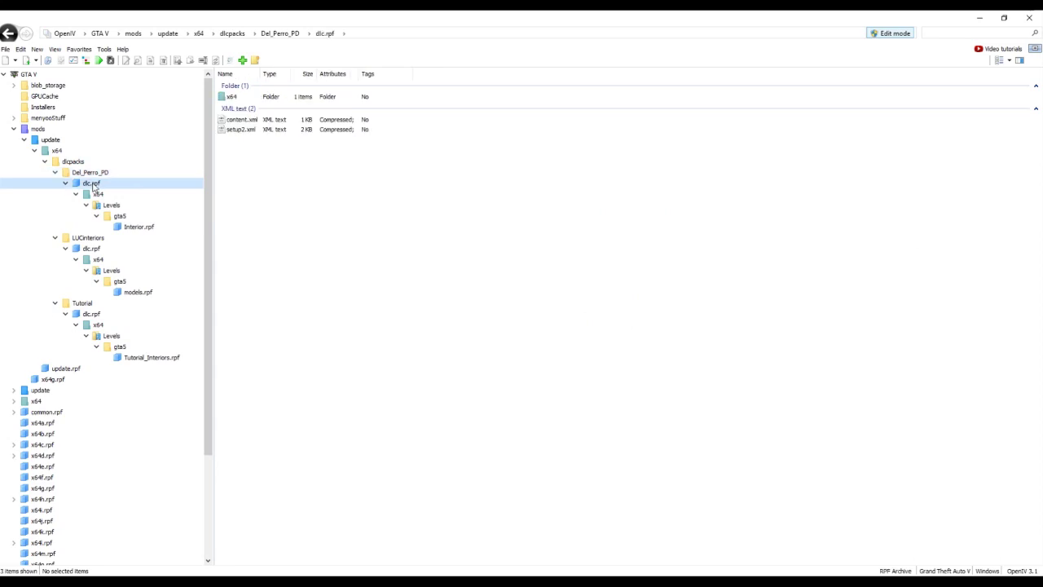
left_click(93, 250)
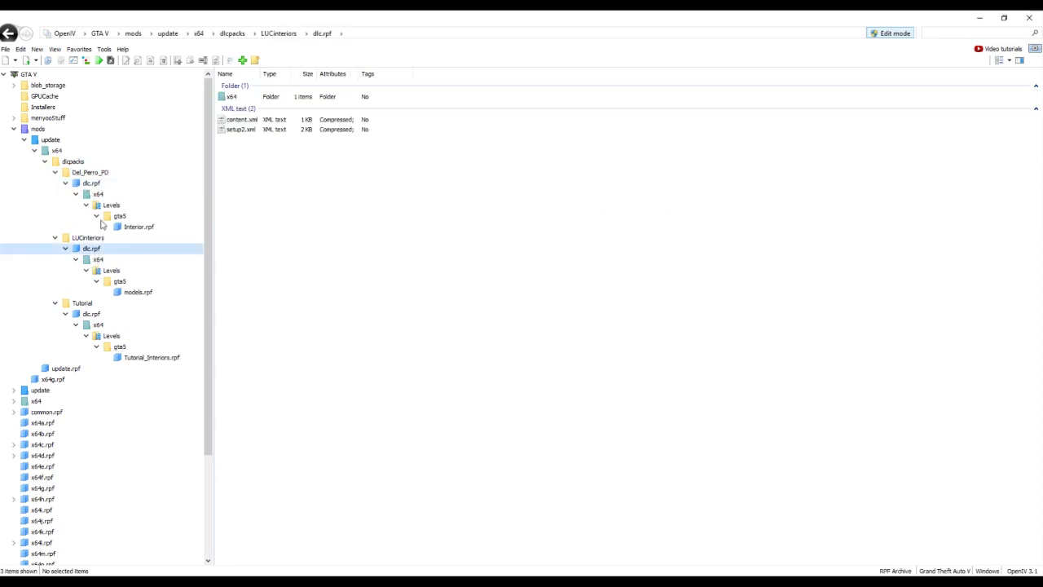
left_click(98, 326)
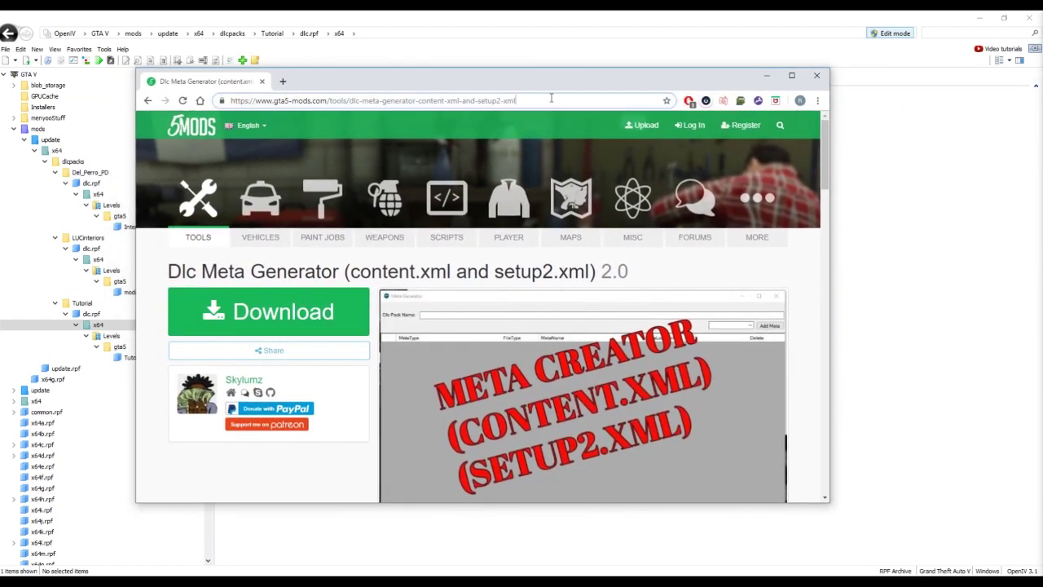
Step: Review the Dlc Meta Generator (content.xml and setup2.xml) download page on gta5-mods.com in the browser, and put the browser away
left_click_drag(551, 98, 210, 100)
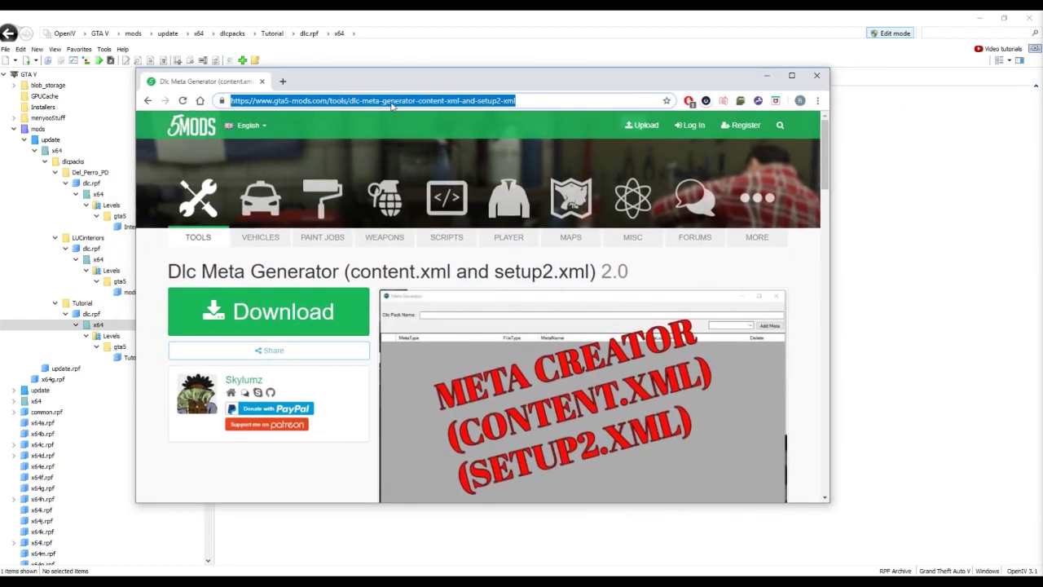
left_click(693, 271)
scroll(675, 350, "down", 1)
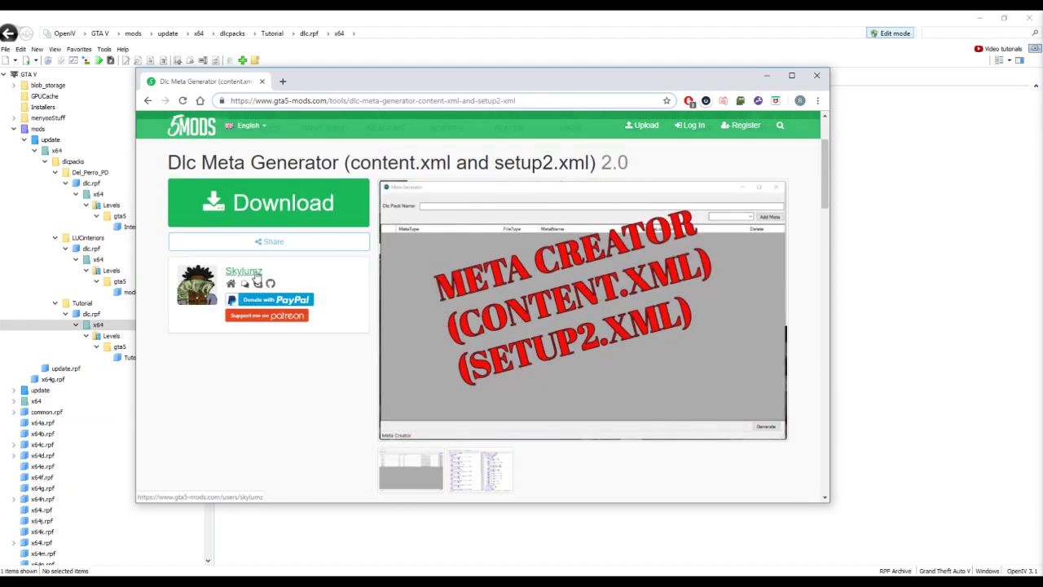
scroll(576, 326, "down", 5)
scroll(576, 326, "up", 5)
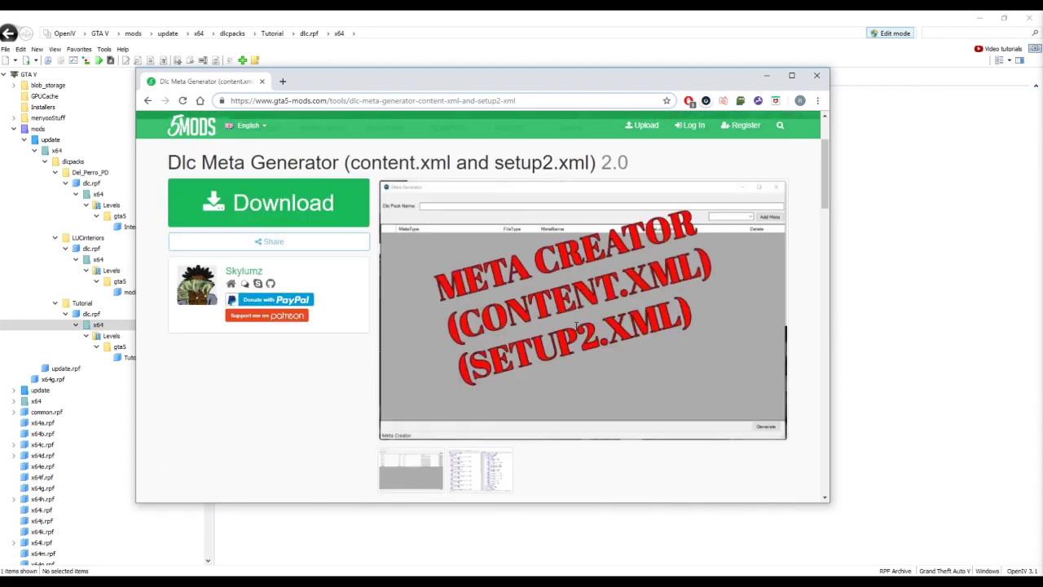
scroll(576, 326, "down", 2)
scroll(570, 332, "up", 2)
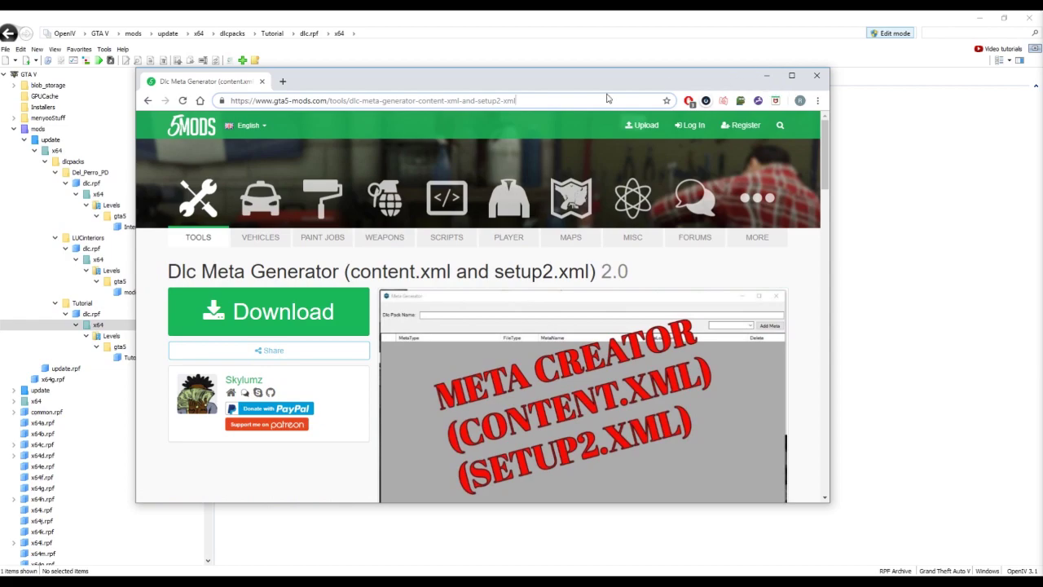
left_click(767, 78)
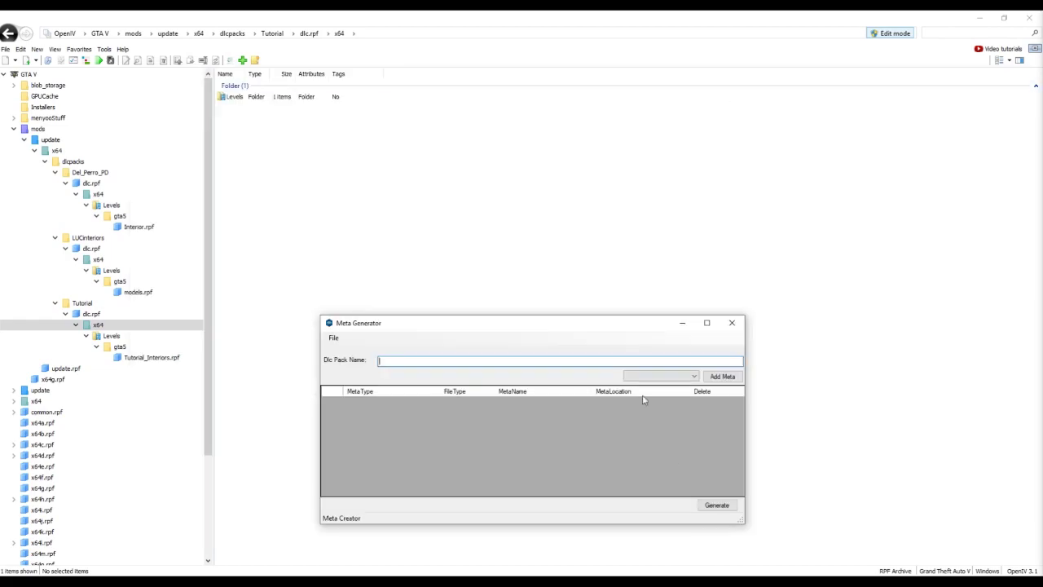
Step: In Meta Generator, name the DLC pack Tutorial and add an RPF File entry named Tutorial_Interiors located at /%PLATFORM%/levels/gta5/Tutorial_Interiors.rpf
left_click_drag(431, 321, 560, 203)
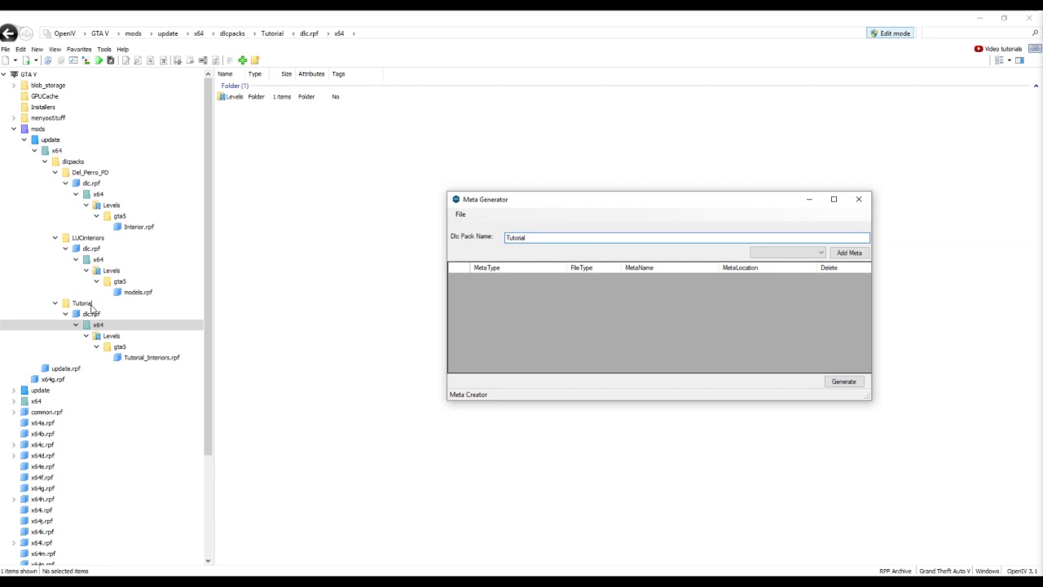
left_click(821, 252)
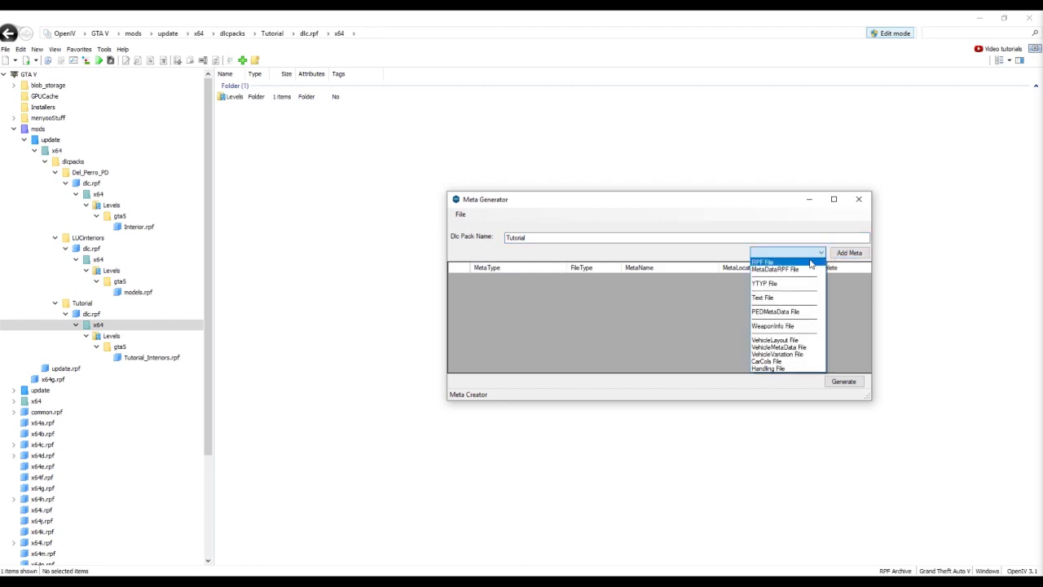
left_click(814, 263)
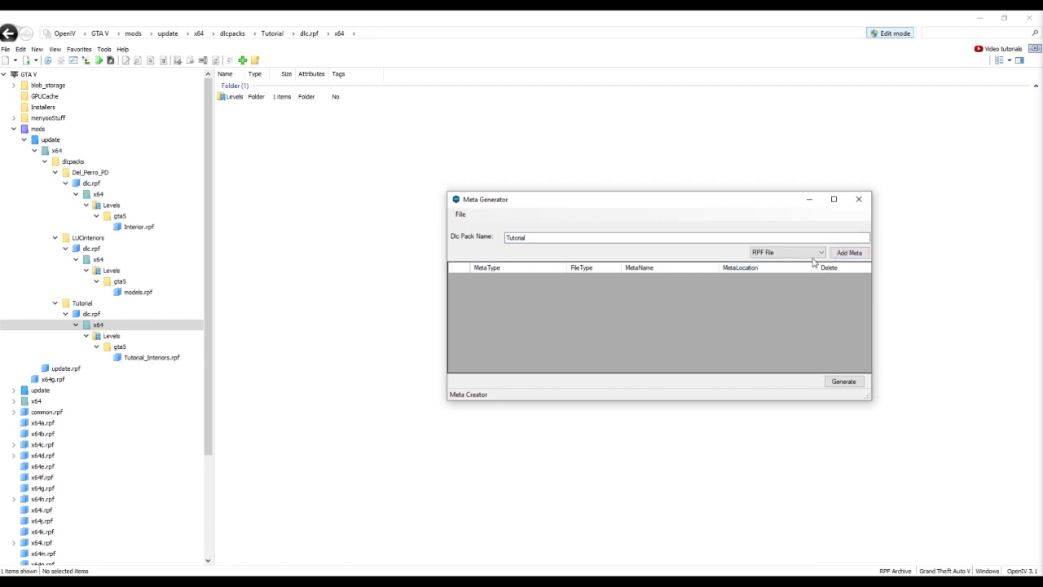
left_click(848, 253)
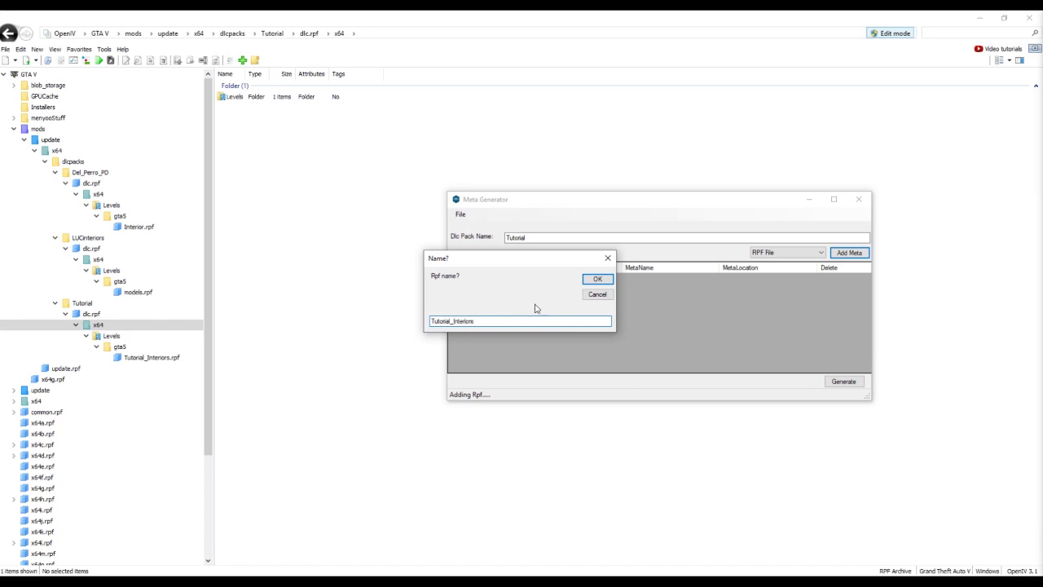
left_click(597, 278)
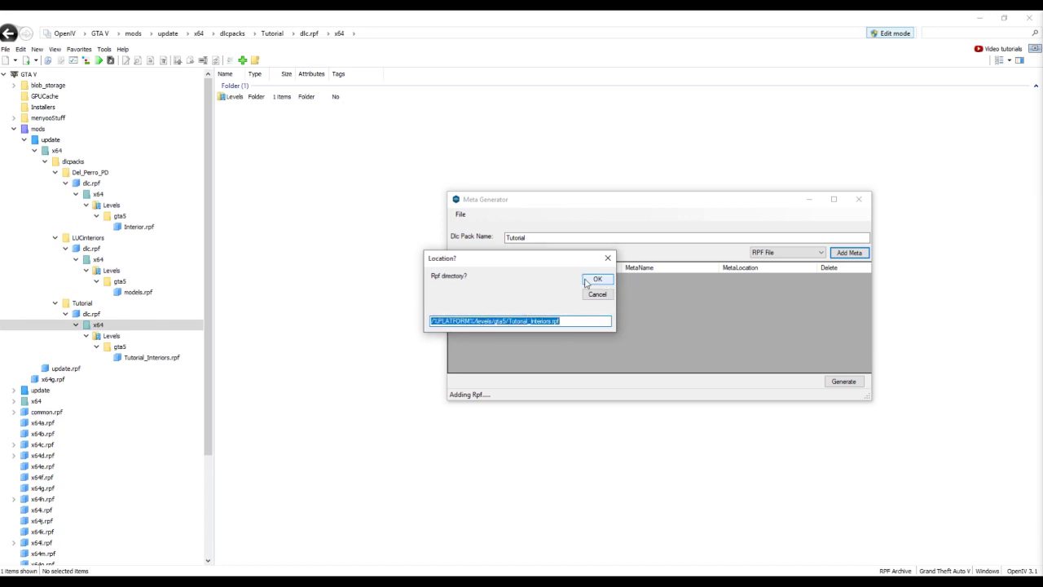
left_click(595, 279)
left_click(843, 278)
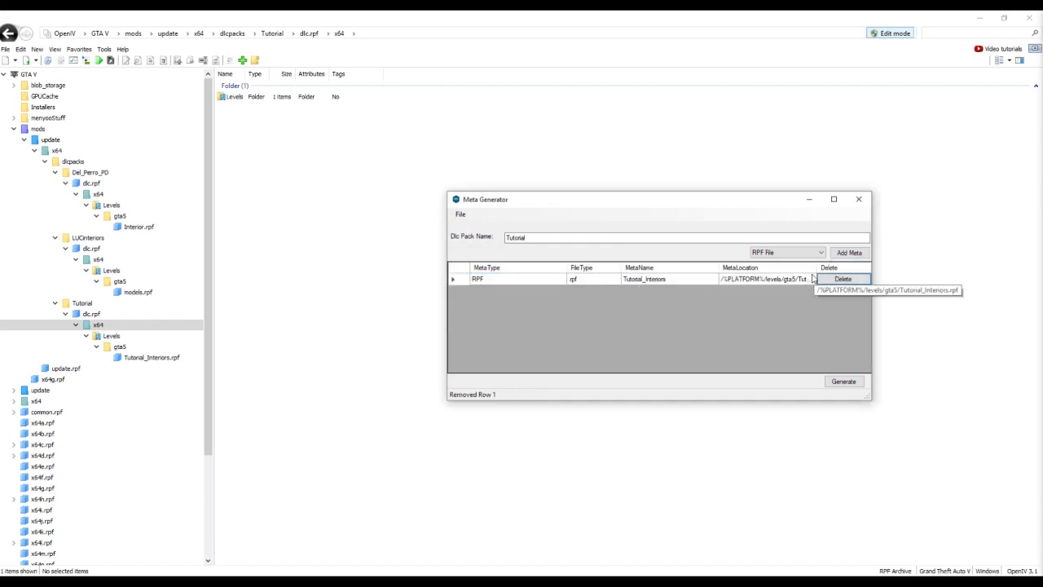
Step: Add a YTYP File entry named Tutorial_YTYP, accepting the suggested directory /%PLATFORM%/levels/gta5/Tutorial_YTYP.ytyp
left_click(786, 252)
left_click(802, 285)
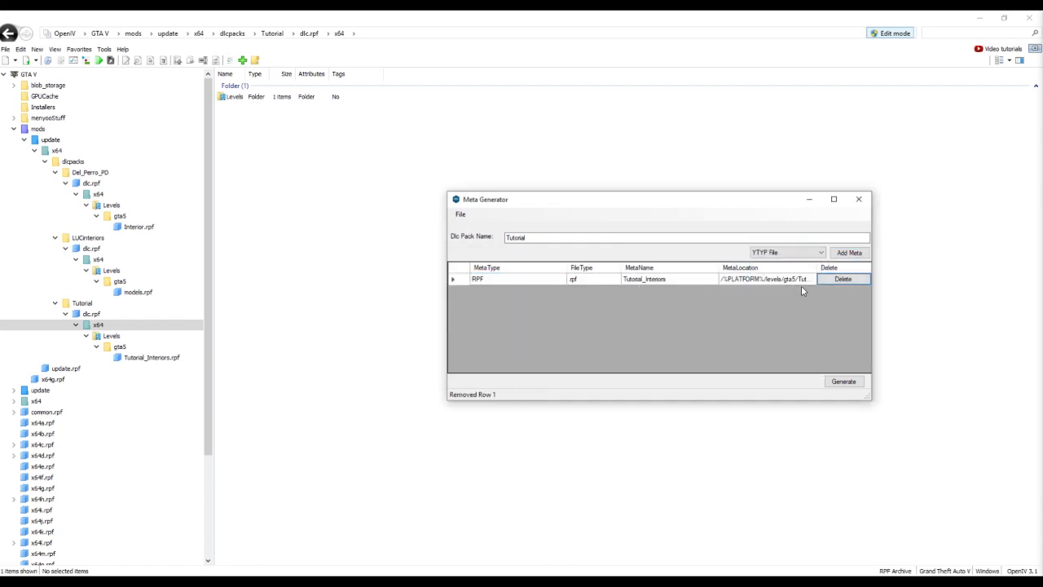
left_click(849, 254)
left_click_drag(514, 259, 497, 291)
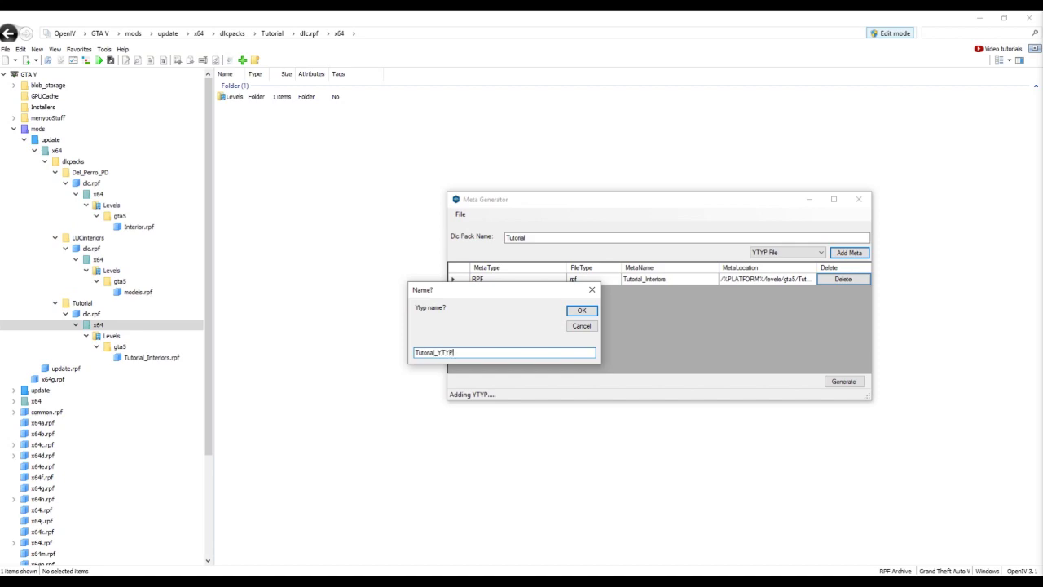
left_click(578, 312)
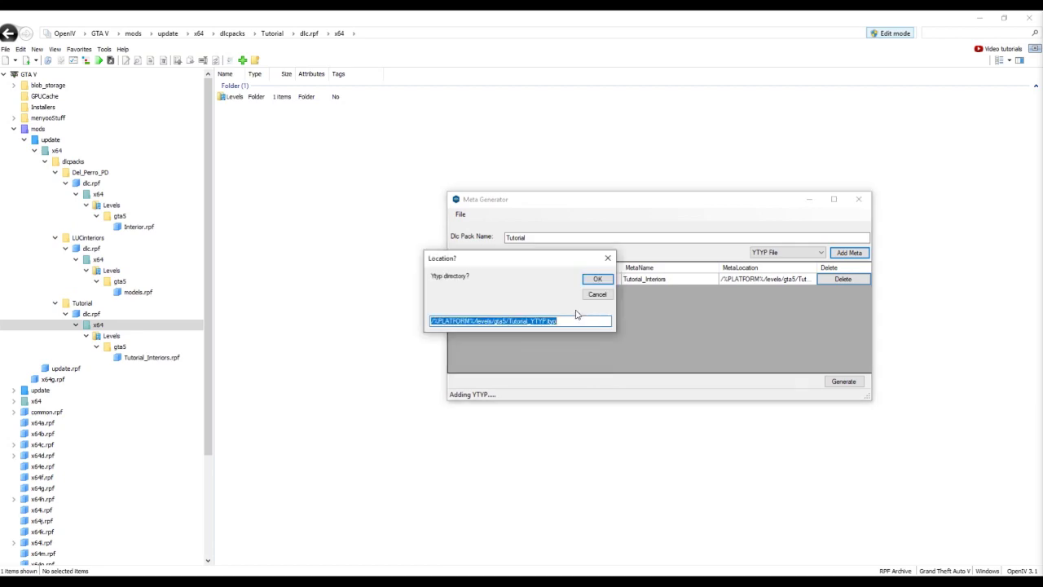
left_click(598, 280)
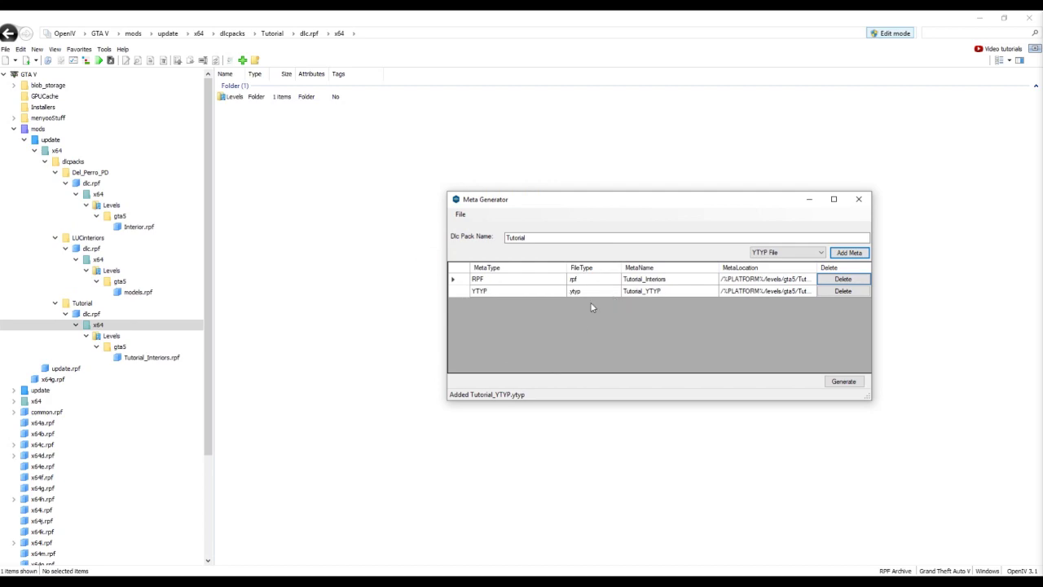
Step: Generate the meta files into the MetaCreator [2.0] folder on the desktop and bring up that folder in File Explorer
left_click(844, 381)
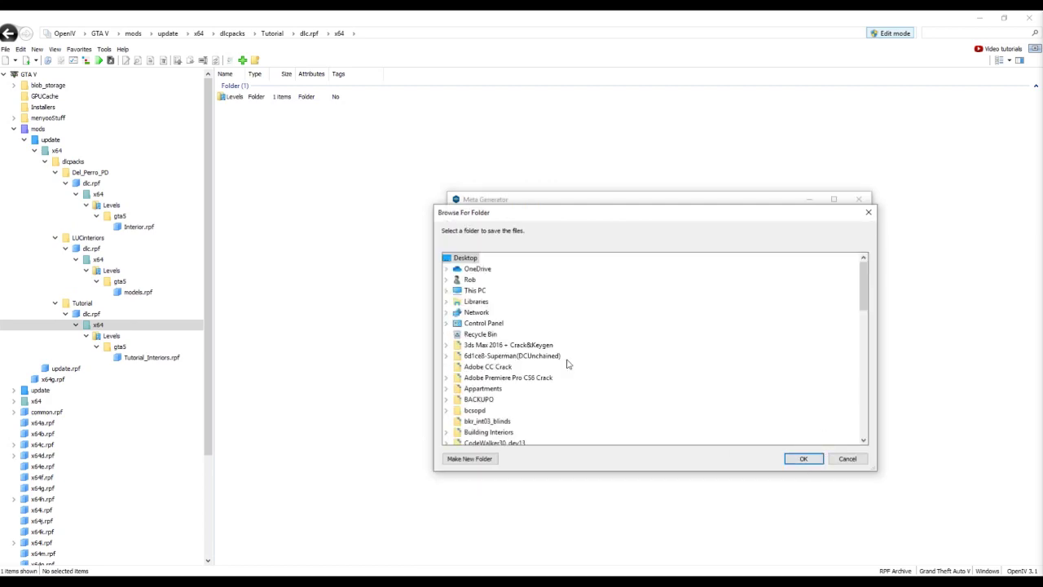
left_click(803, 458)
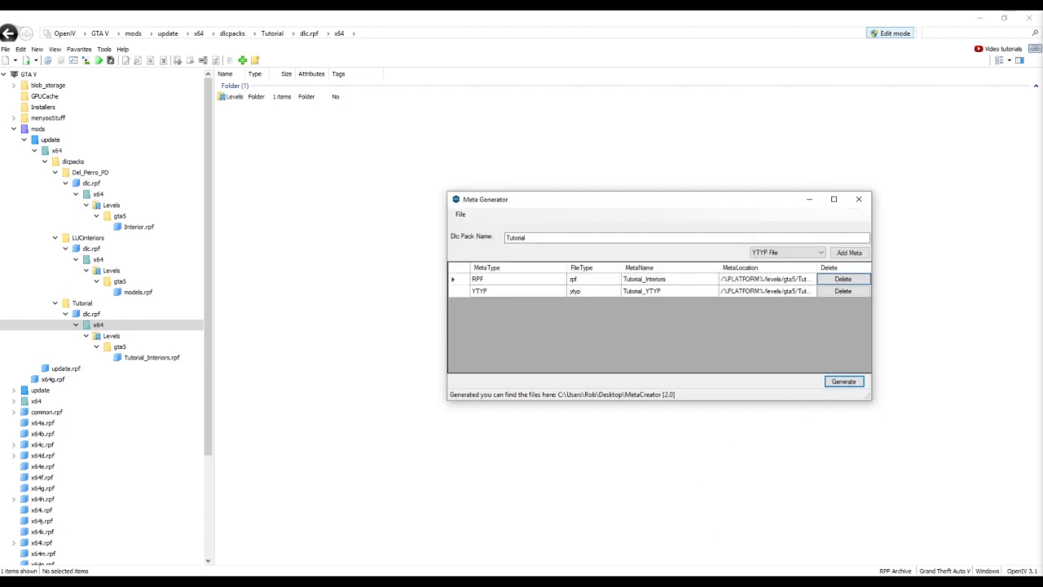
mouse_move(307, 581)
left_click(379, 507)
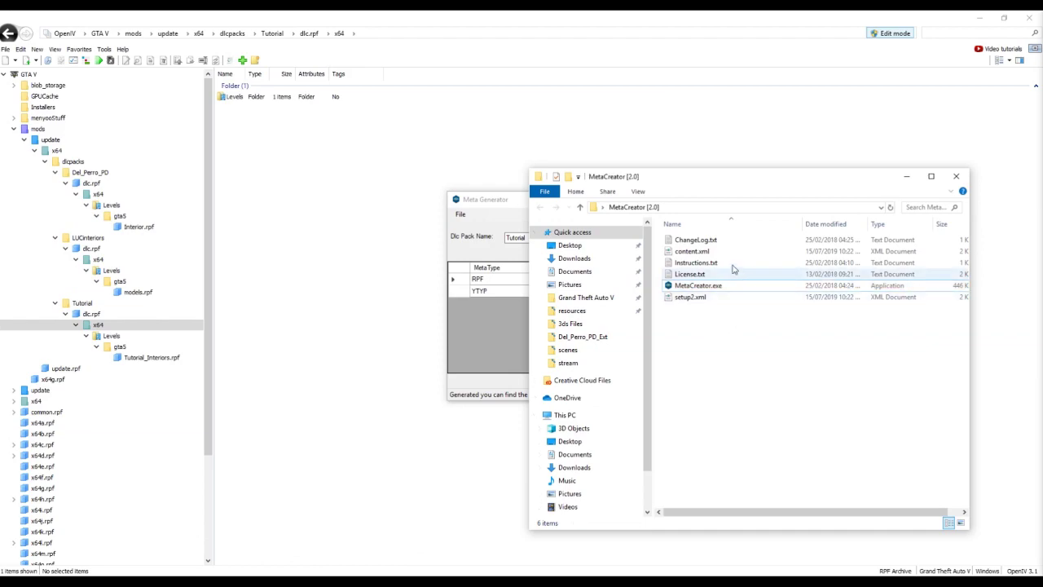
Step: Add content.xml and setup2.xml from the MetaCreator [2.0] folder to Tutorial's dlc.rpf in OpenIV, and compare it with the other packs' dlc.rpf
left_click(696, 298)
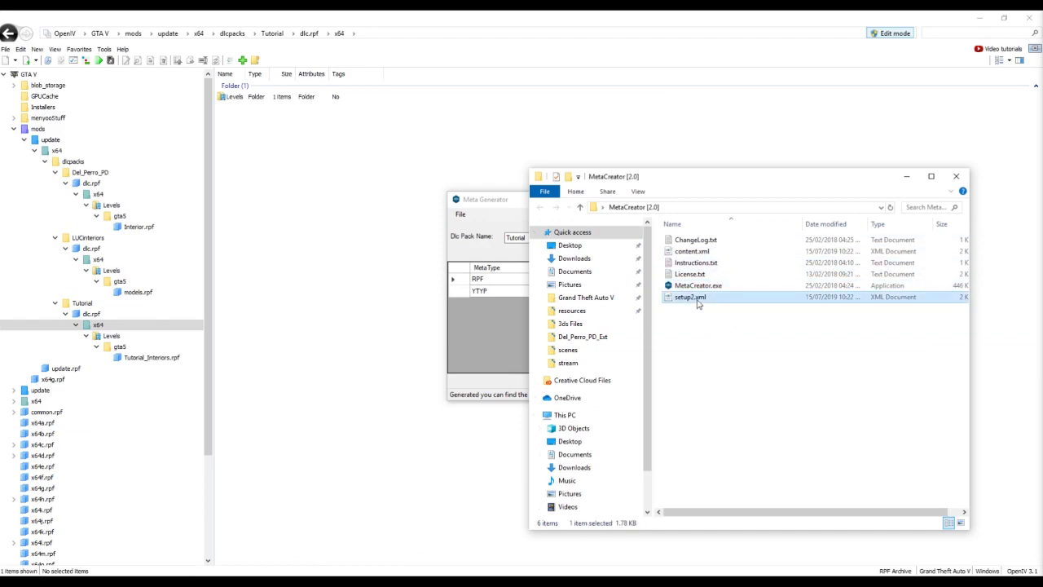
left_click(692, 251, "ctrl")
left_click_drag(695, 298, 652, 270)
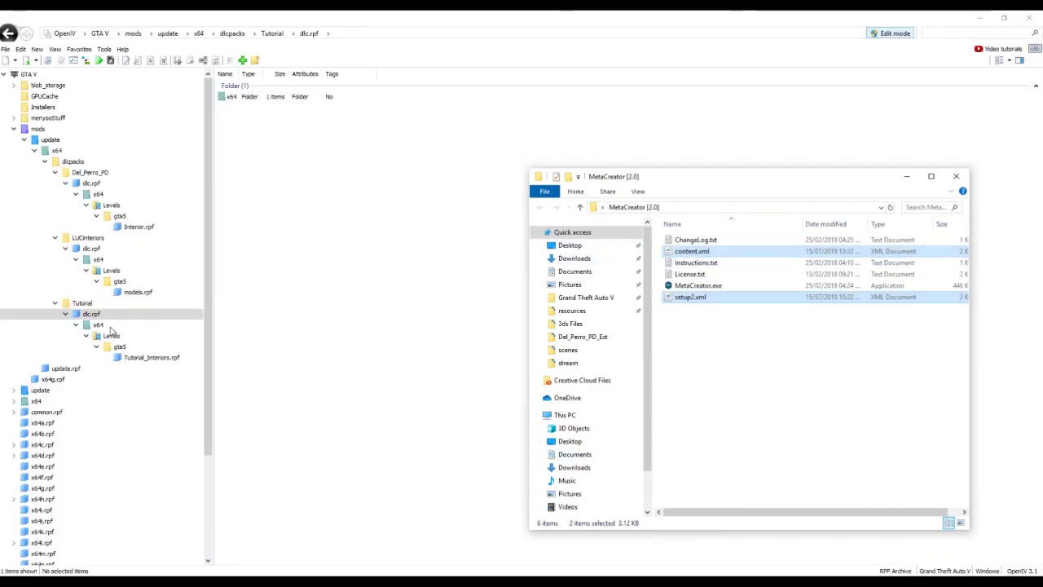
left_click_drag(684, 298, 252, 151)
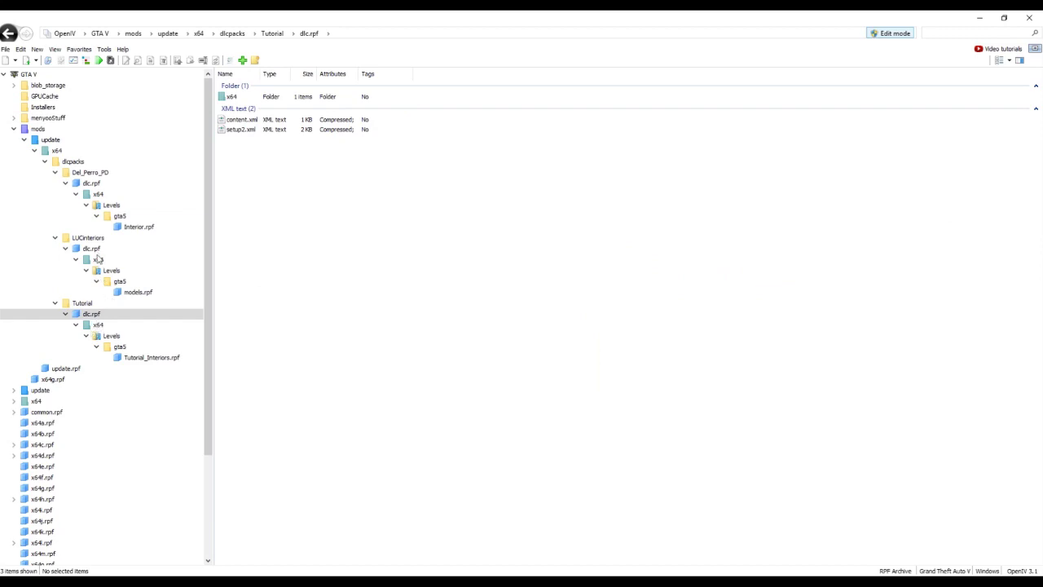
left_click(92, 250)
left_click(94, 186)
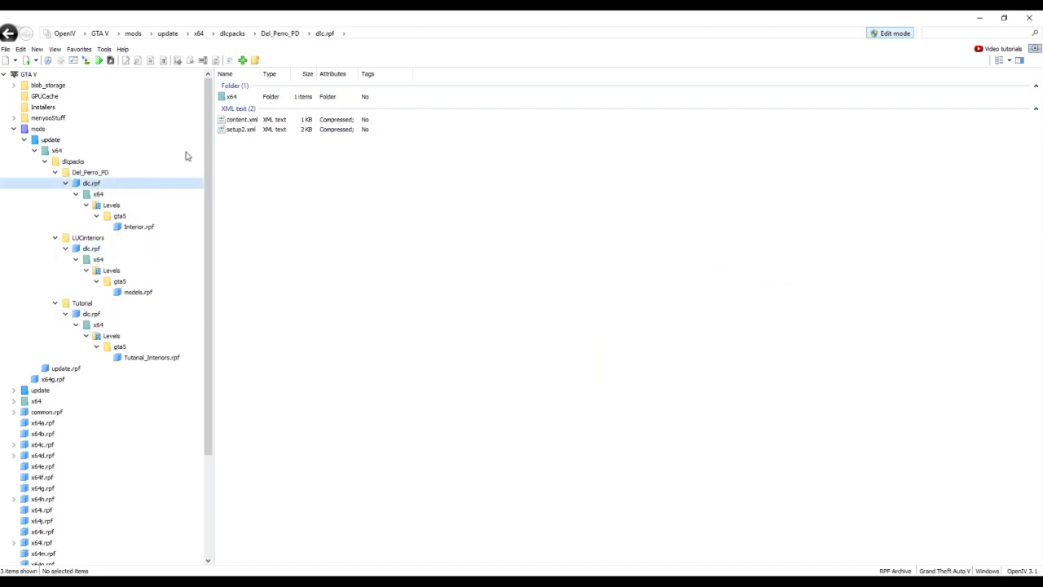